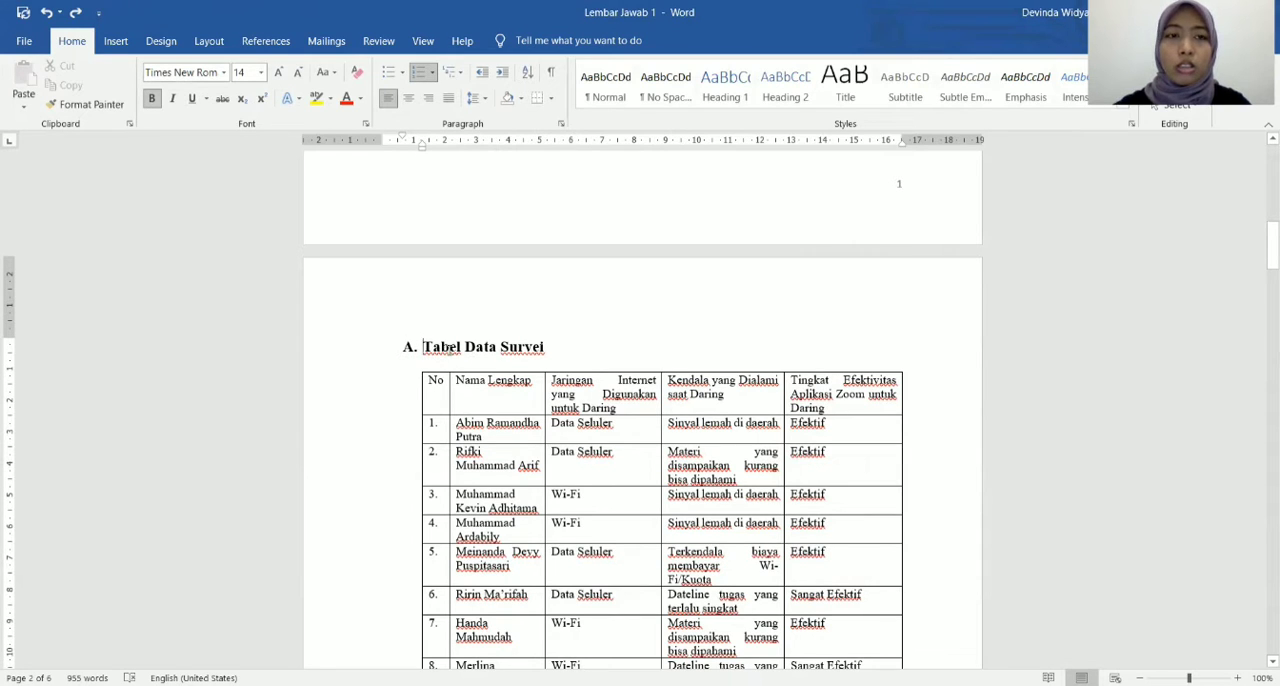
Set the page orientation of the Tabel Data Survei section to landscape, applied to this section only.
{"action": "left_click", "coordinate": [209, 43]}
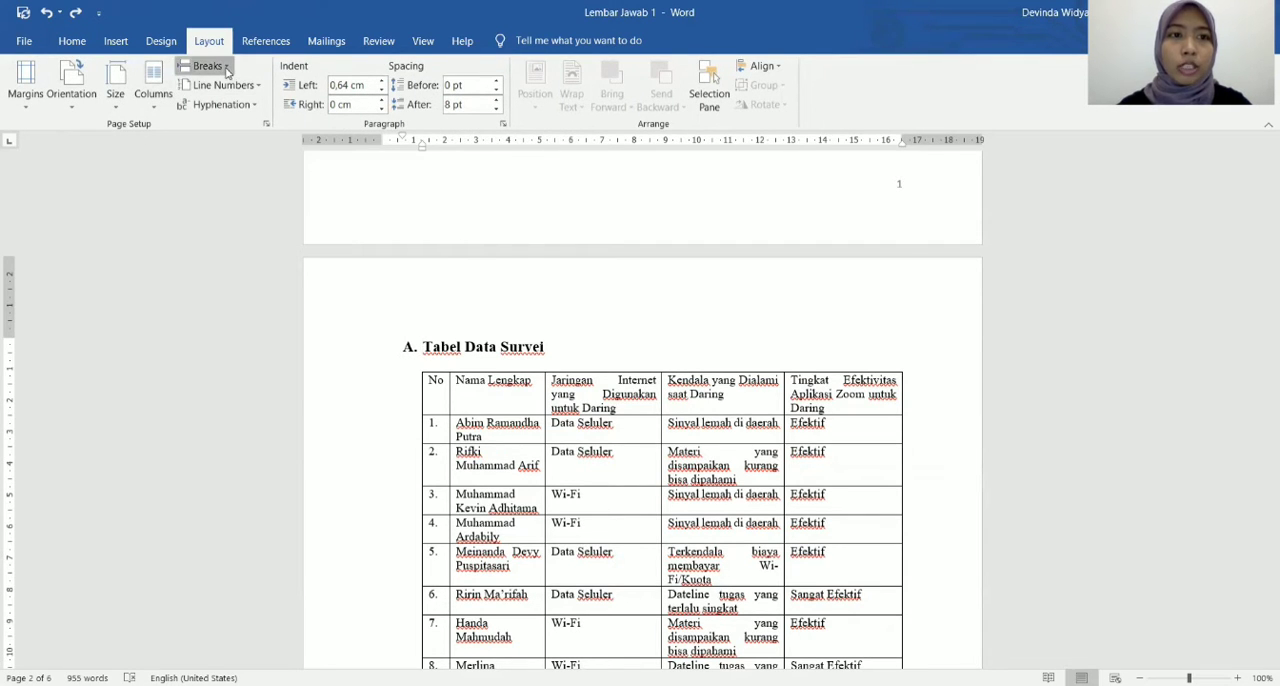
{"action": "left_click", "coordinate": [207, 66]}
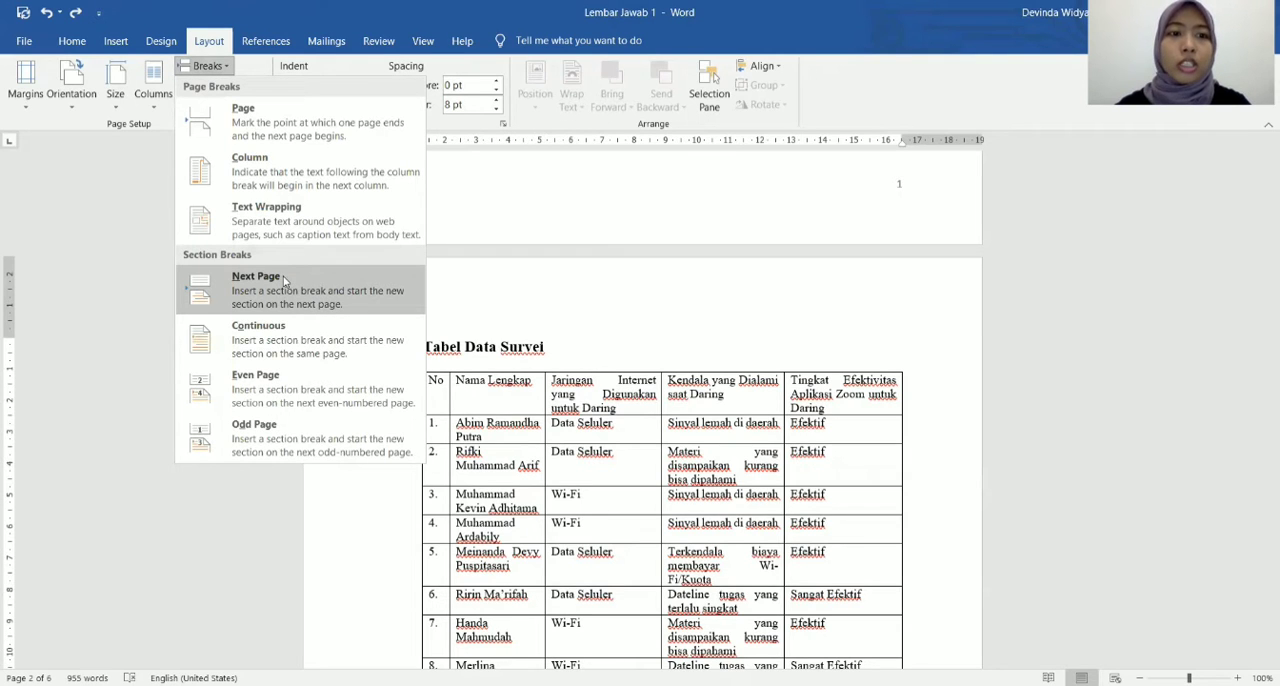
{"action": "left_click", "coordinate": [511, 294]}
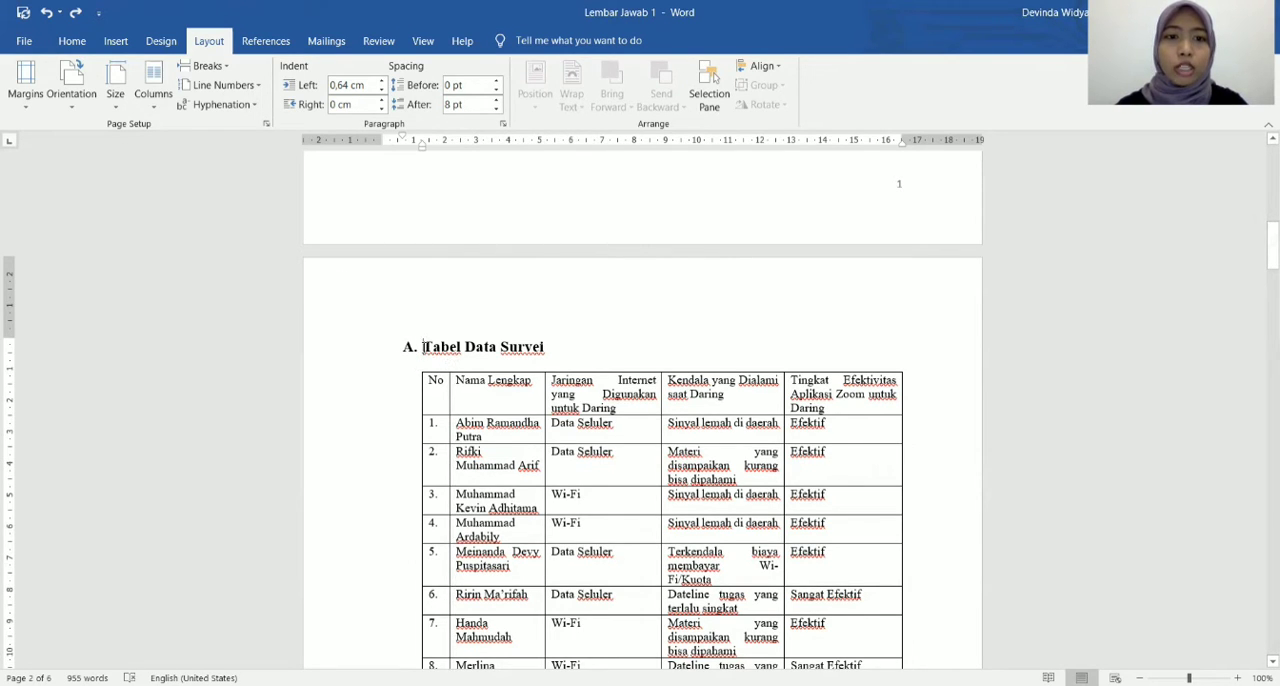
{"action": "left_click", "coordinate": [266, 123]}
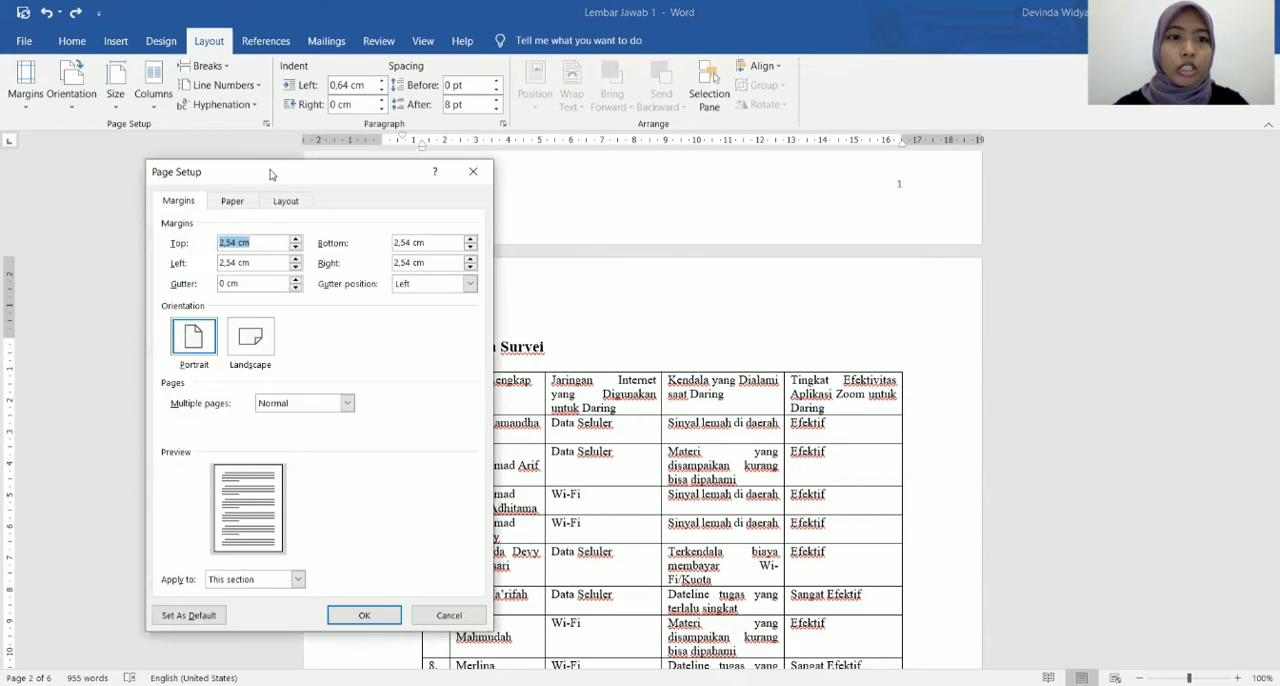
{"action": "left_click", "coordinate": [256, 350]}
{"action": "left_click", "coordinate": [298, 580]}
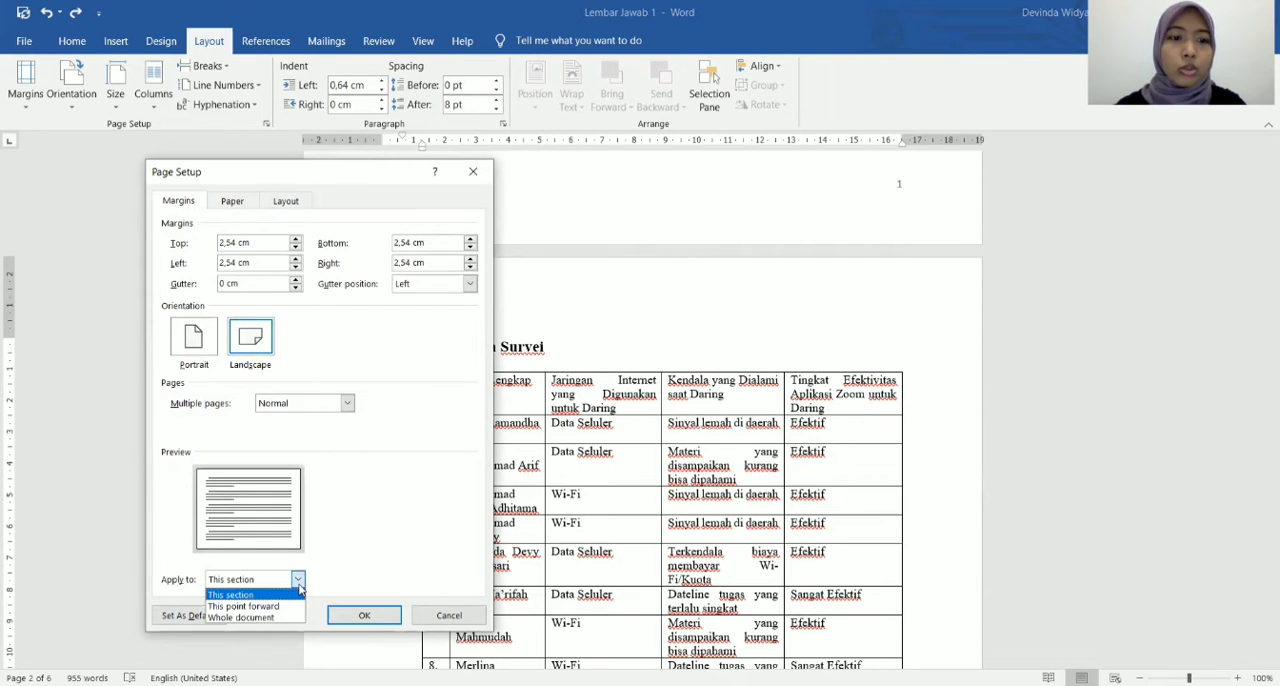
{"action": "left_click", "coordinate": [246, 596]}
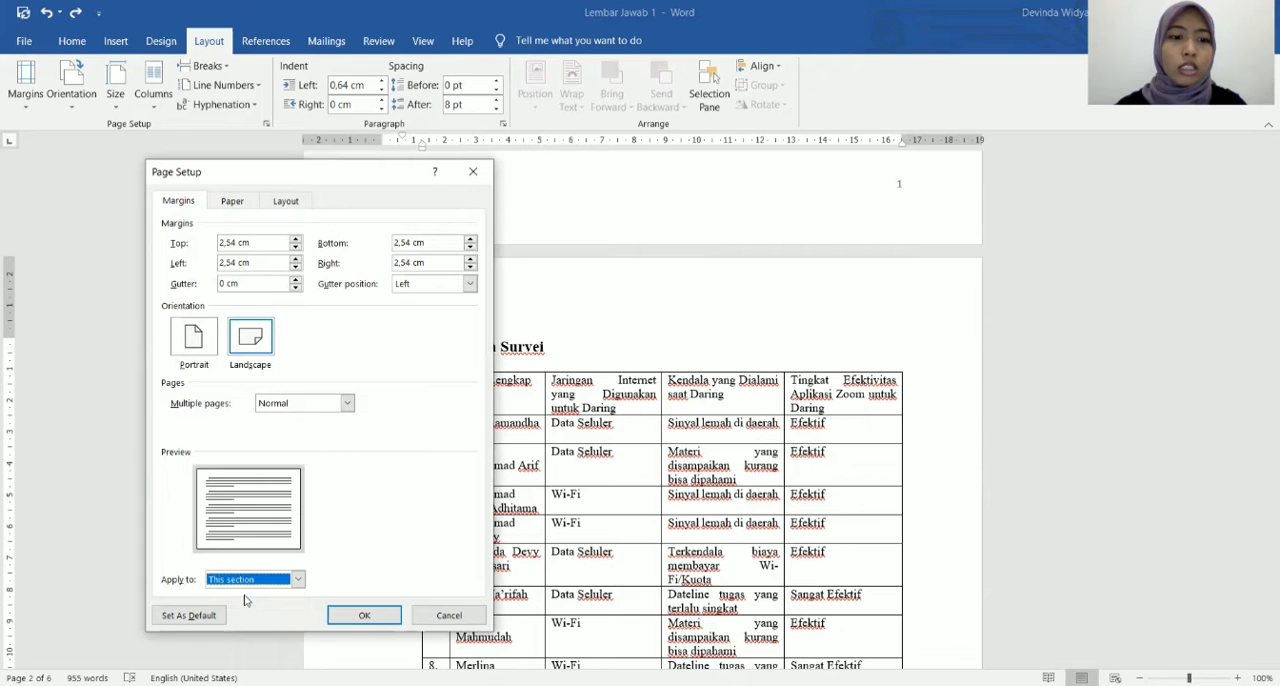
{"action": "left_click", "coordinate": [368, 615]}
Enter the title DAFTAR ISI in 14 pt at the start of the blank first page.
{"action": "scroll", "coordinate": [677, 477], "scroll_direction": "up", "scroll_amount": 5}
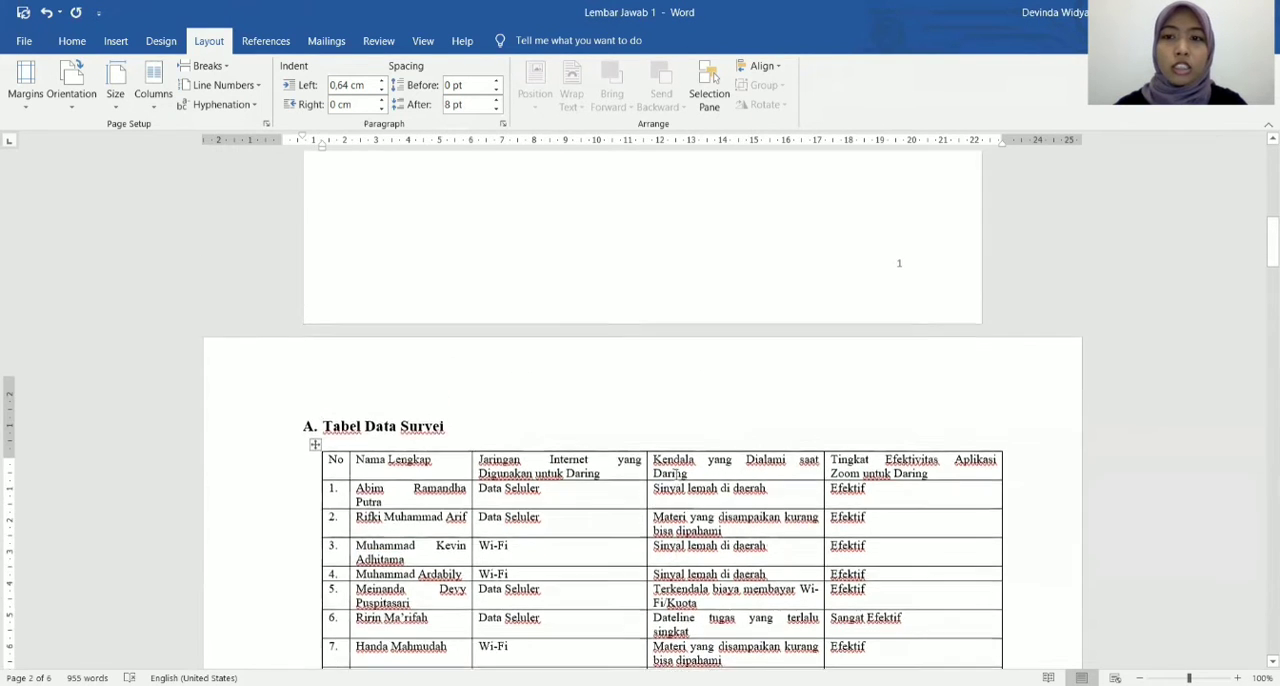
{"action": "scroll", "coordinate": [677, 477], "scroll_direction": "down", "scroll_amount": 4}
{"action": "scroll", "coordinate": [676, 474], "scroll_direction": "down", "scroll_amount": 9}
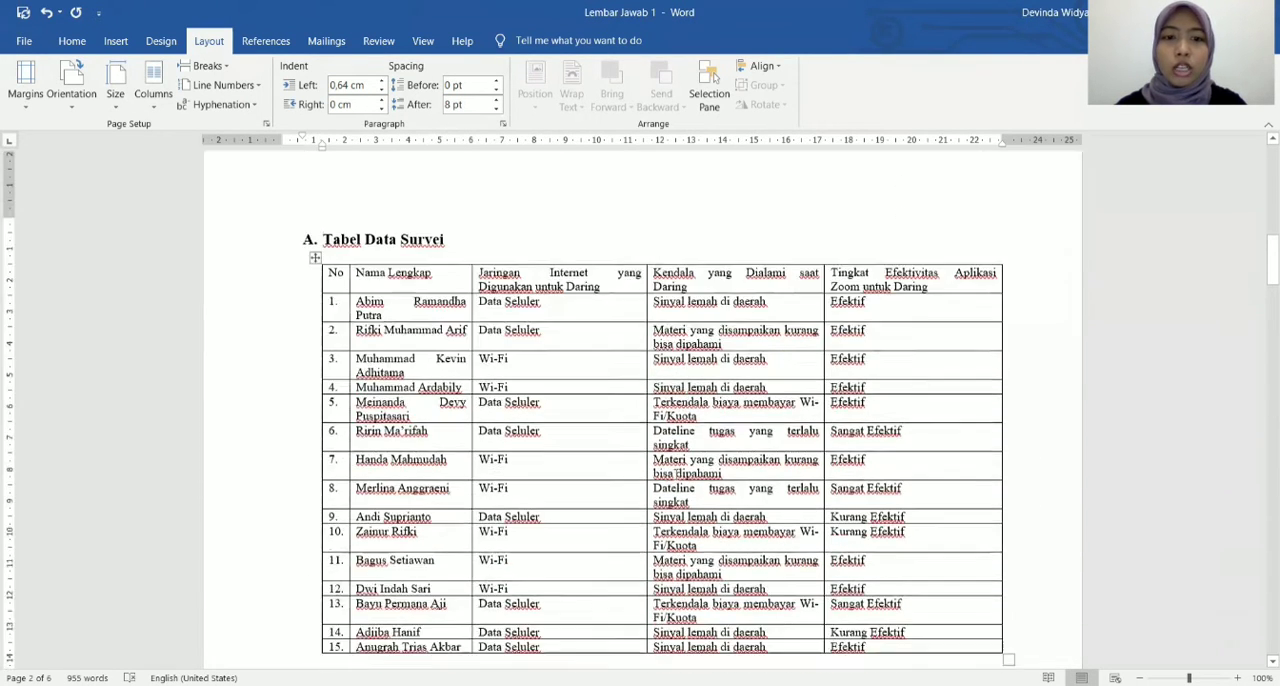
{"action": "scroll", "coordinate": [676, 474], "scroll_direction": "down", "scroll_amount": 3}
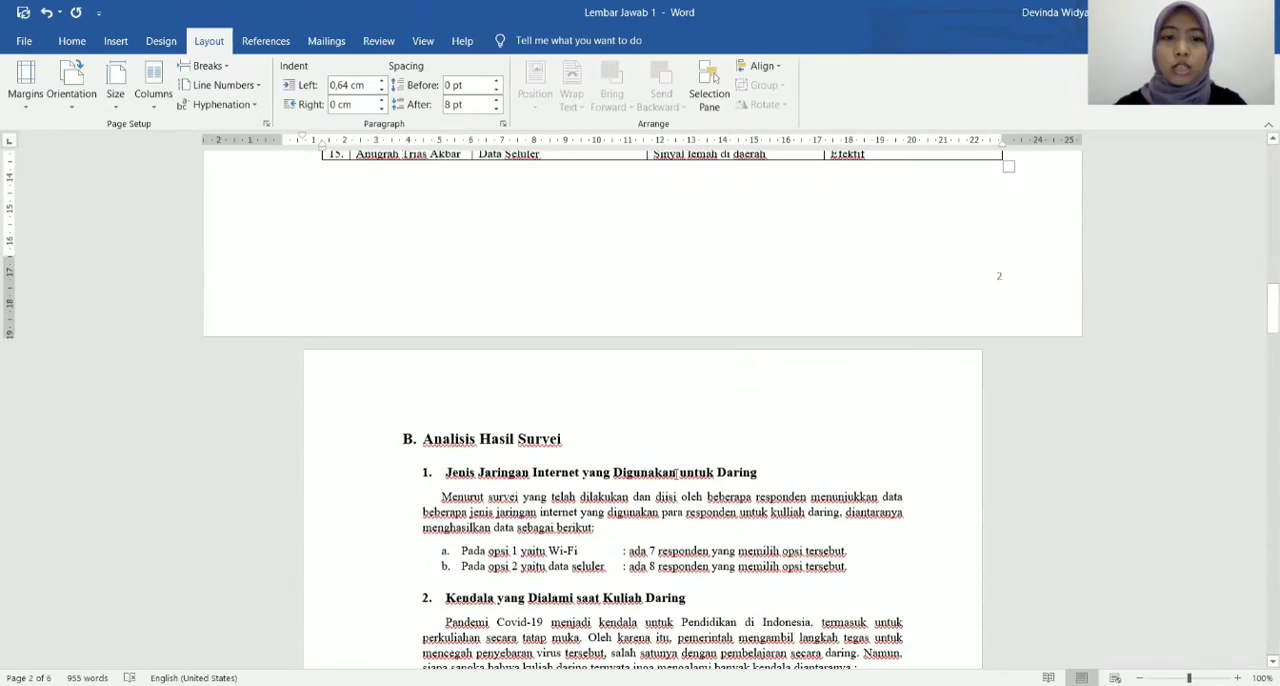
{"action": "scroll", "coordinate": [676, 473], "scroll_direction": "up", "scroll_amount": 13}
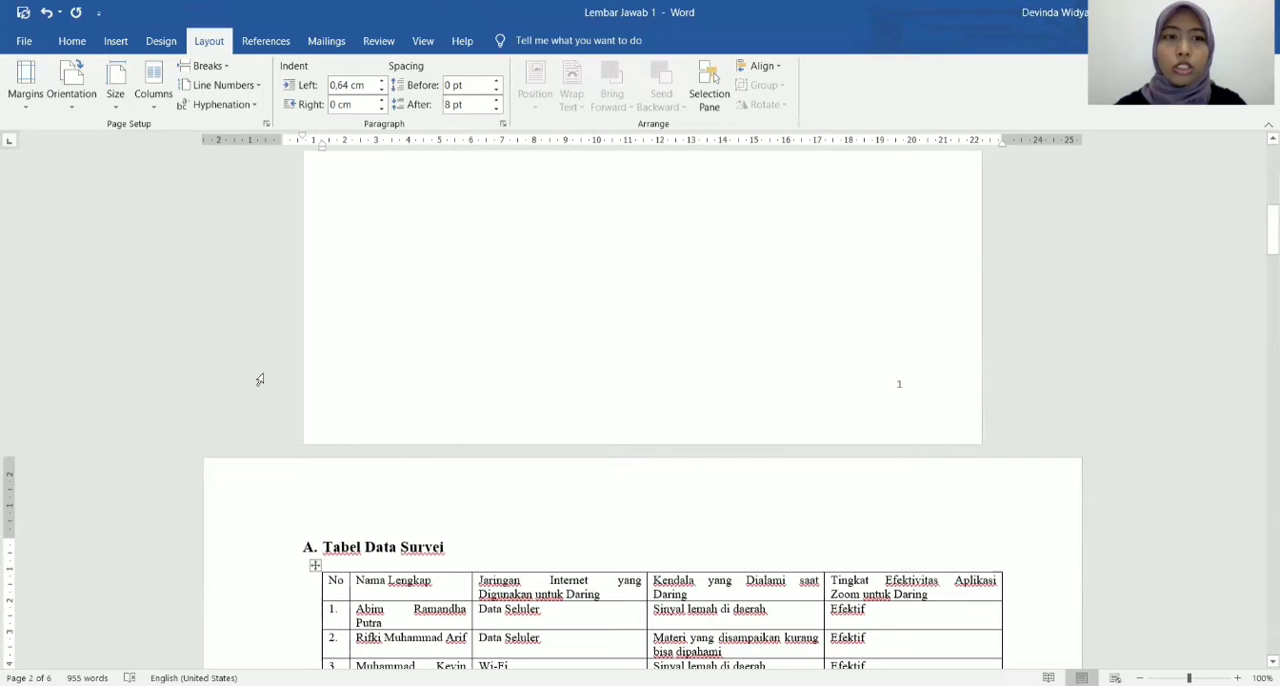
{"action": "left_click", "coordinate": [73, 40]}
{"action": "scroll", "coordinate": [534, 314], "scroll_direction": "up", "scroll_amount": 5}
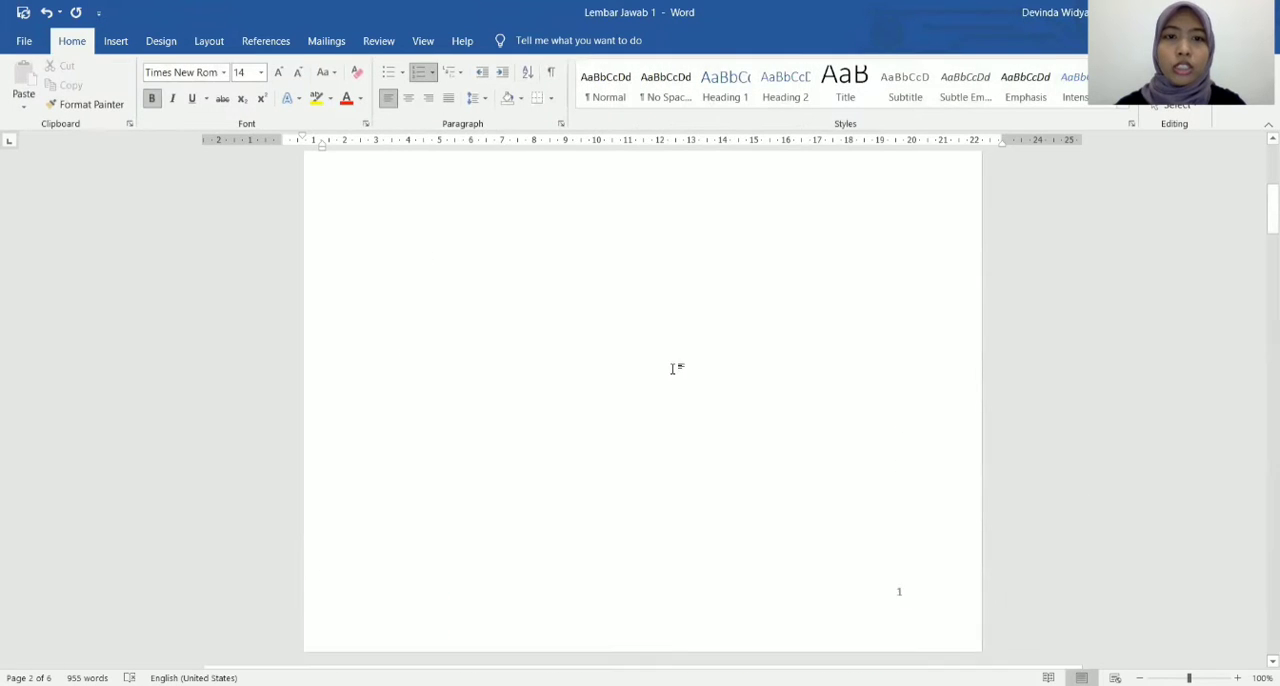
{"action": "key", "text": "ctrl+Home"}
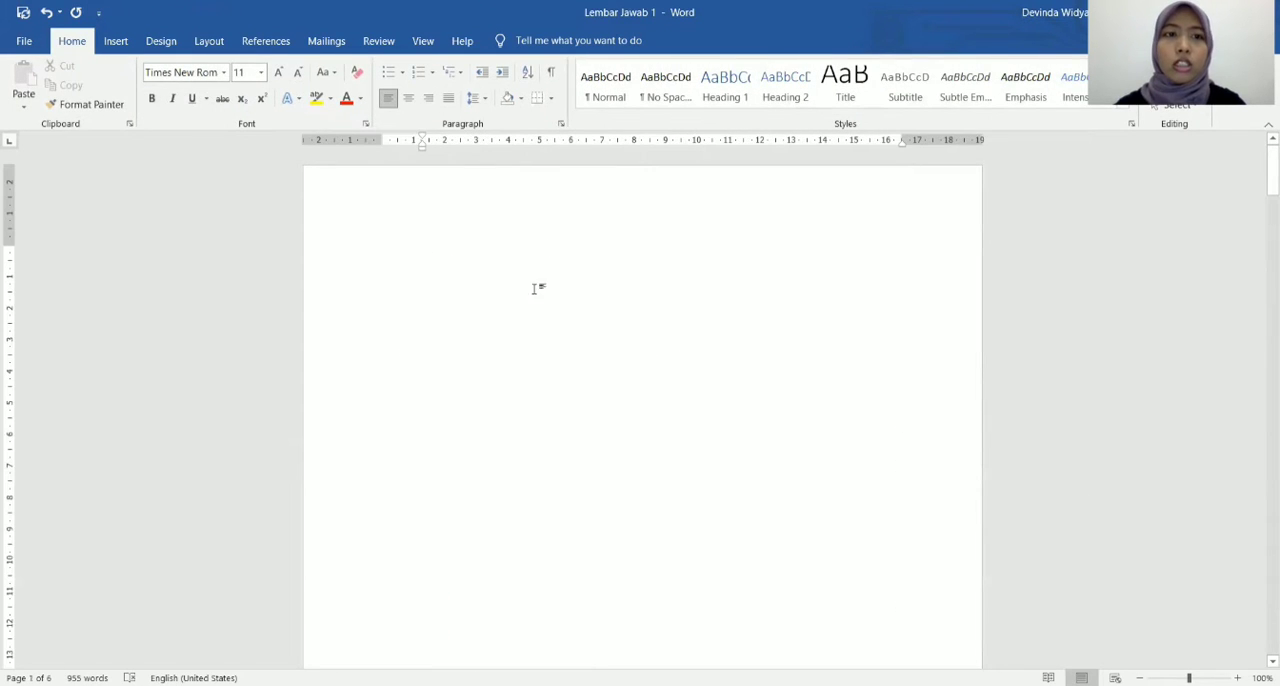
{"action": "left_click", "coordinate": [261, 71]}
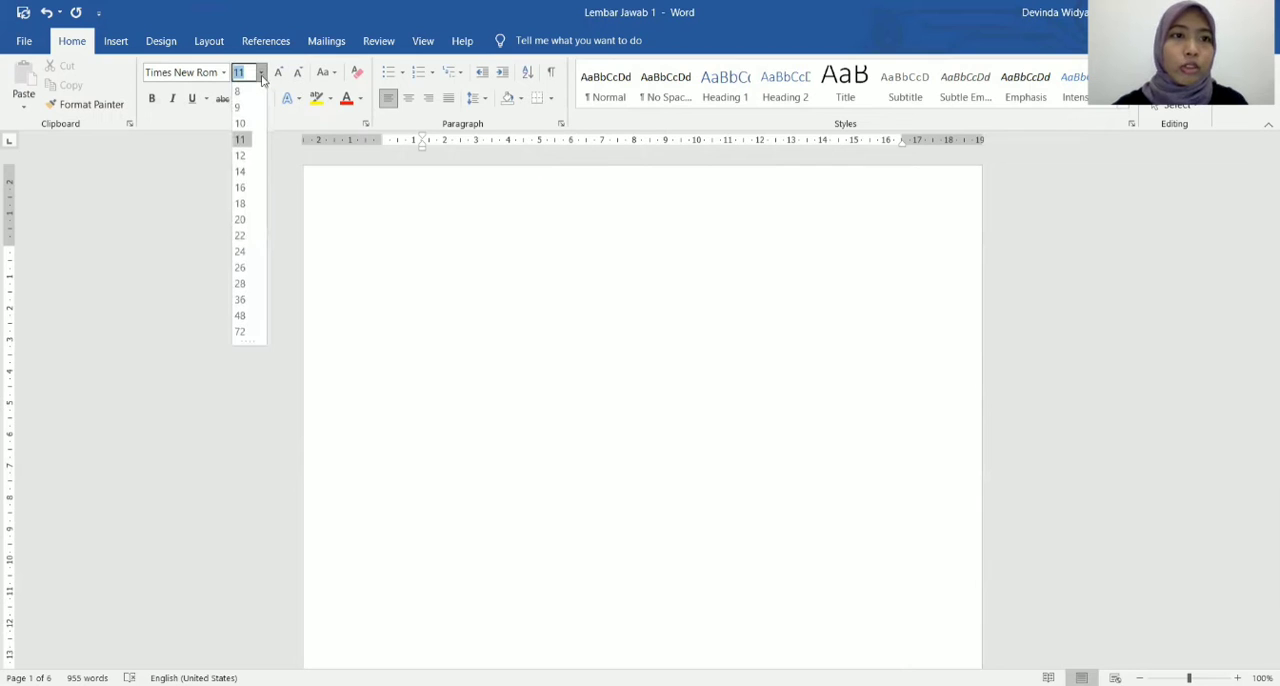
{"action": "left_click", "coordinate": [252, 186]}
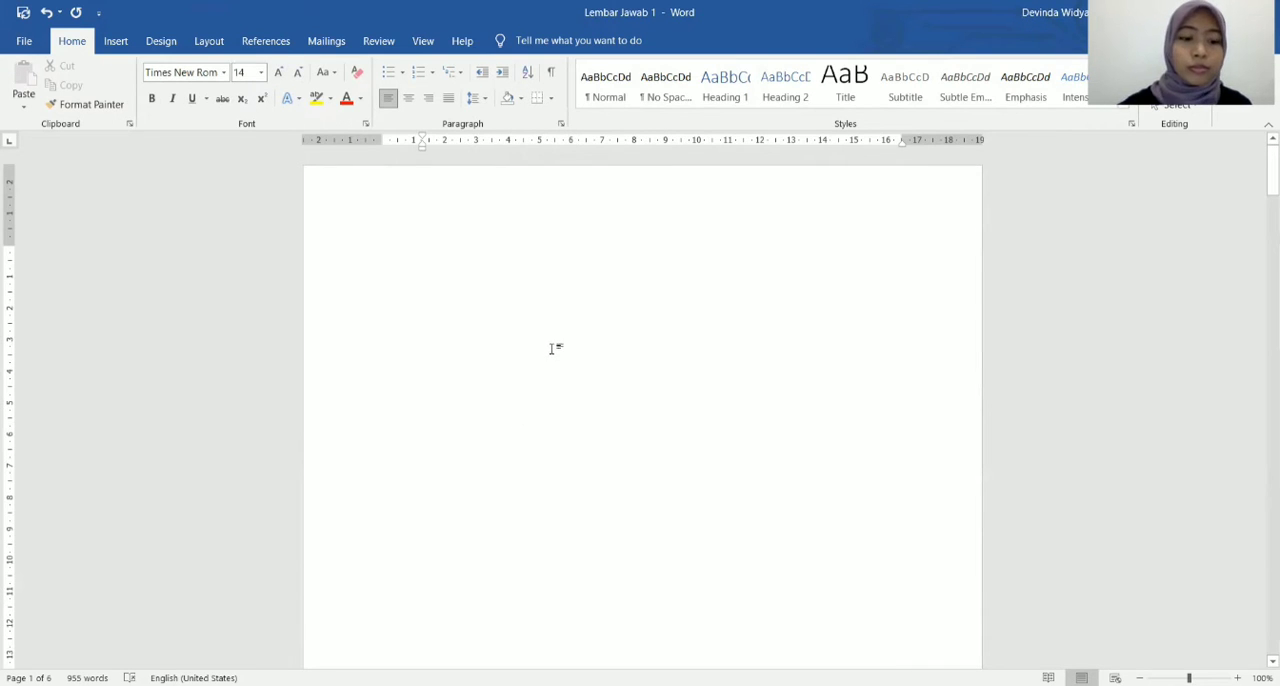
{"action": "type", "text": "DAF"}
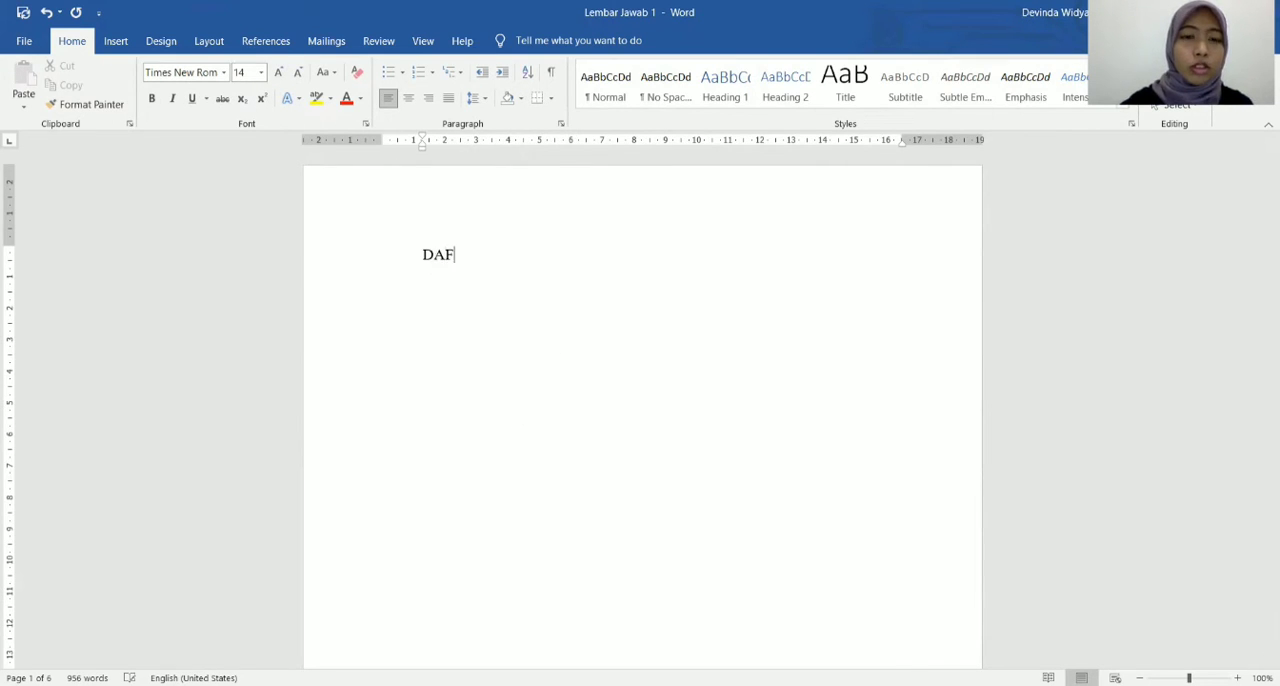
{"action": "type", "text": "TAR IS"}
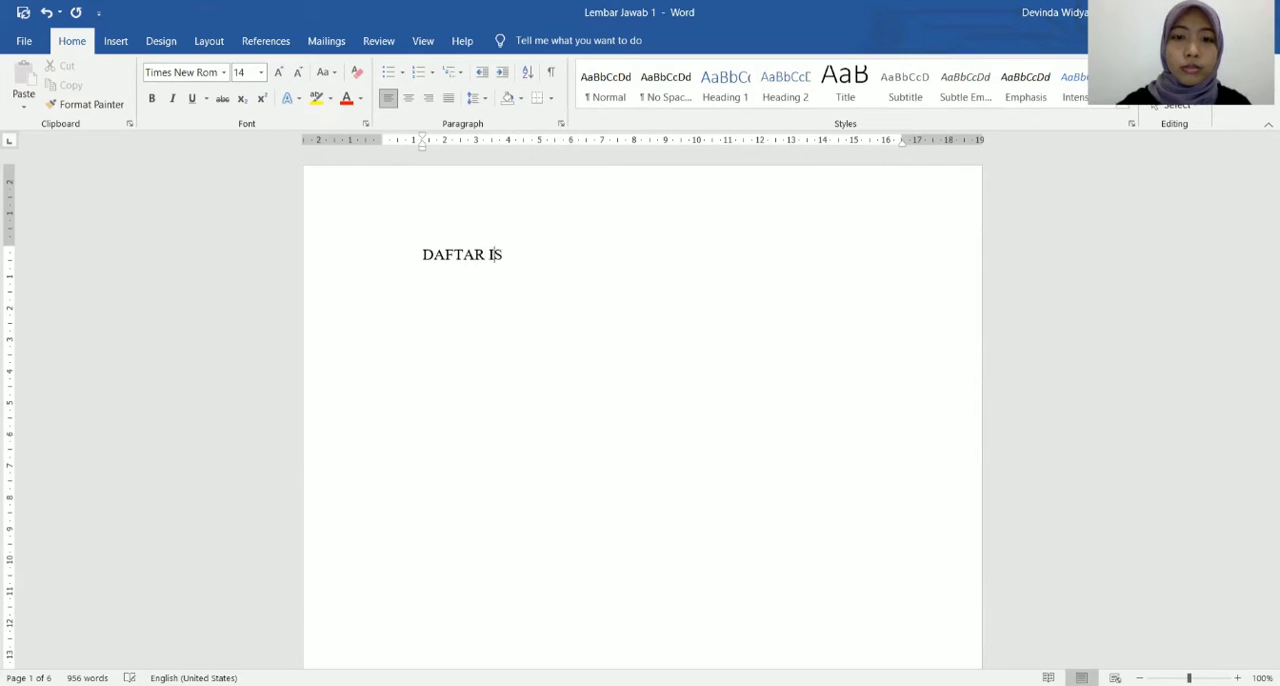
{"action": "type", "text": "I"}
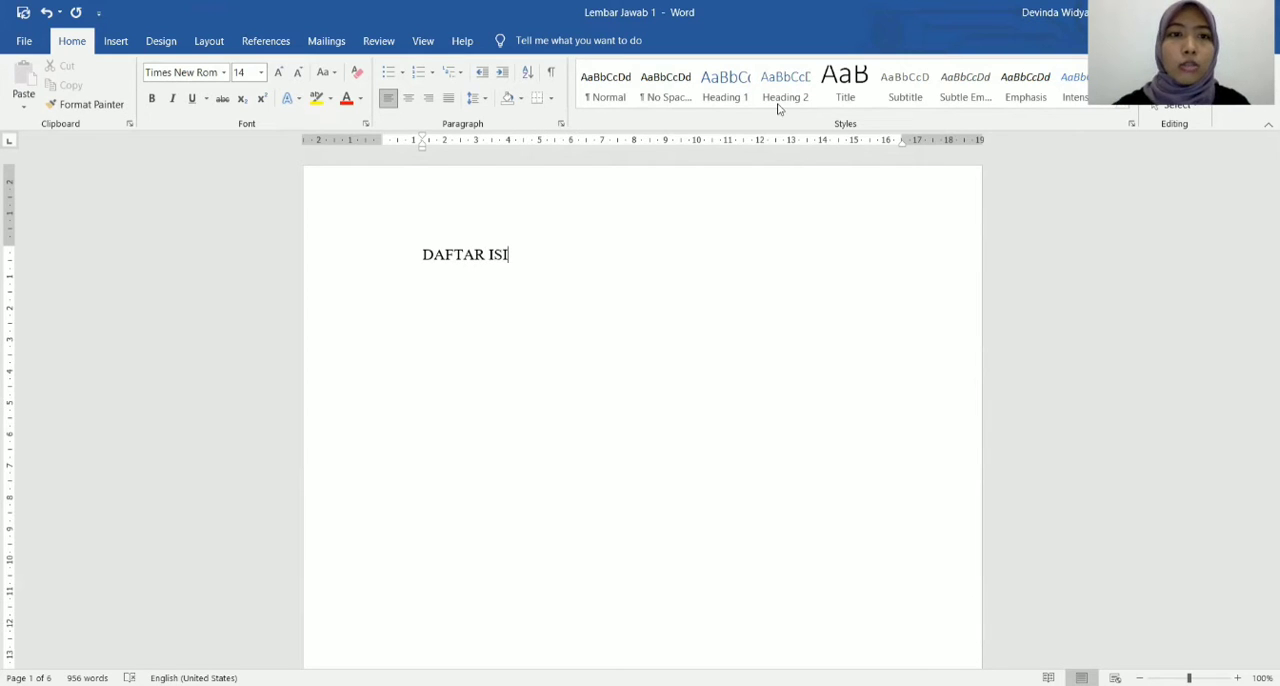
Centre the DAFTAR ISI title, make it bold, and place the cursor on the empty line below it.
{"action": "left_click", "coordinate": [408, 98]}
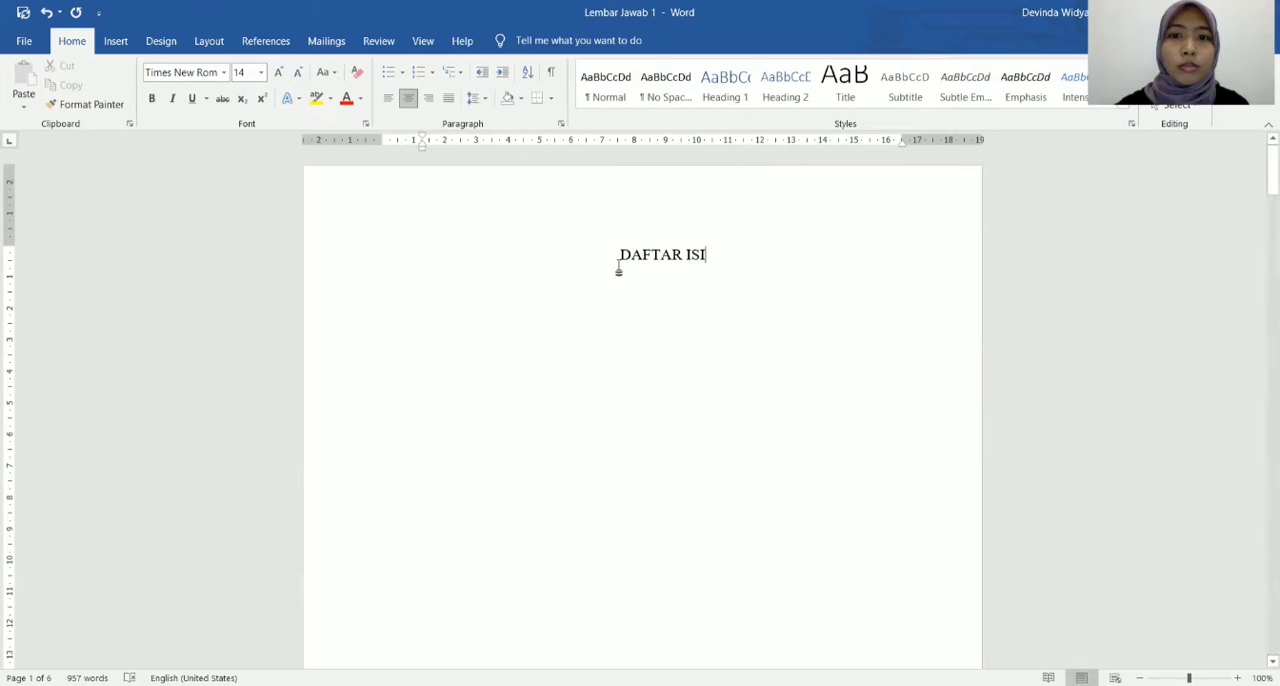
{"action": "left_click_drag", "start_coordinate": [617, 258], "coordinate": [800, 255]}
{"action": "left_click", "coordinate": [151, 98]}
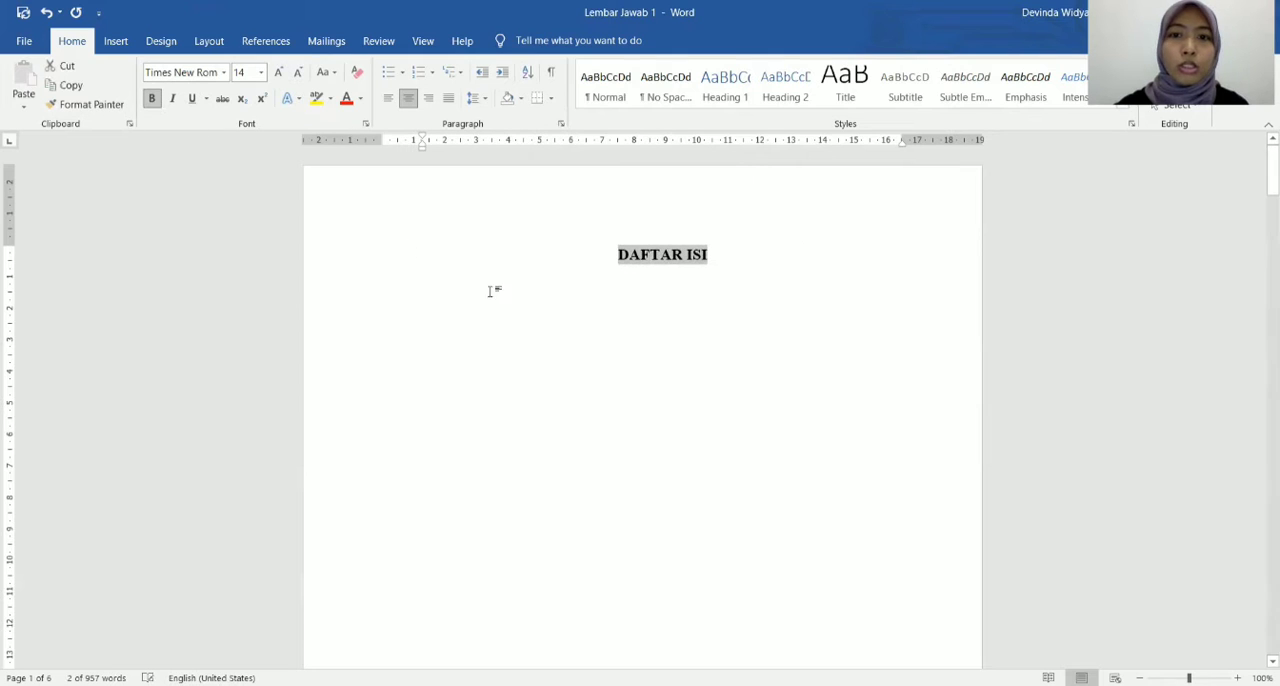
{"action": "scroll", "coordinate": [686, 289], "scroll_direction": "down", "scroll_amount": 1}
{"action": "left_click", "coordinate": [748, 223]}
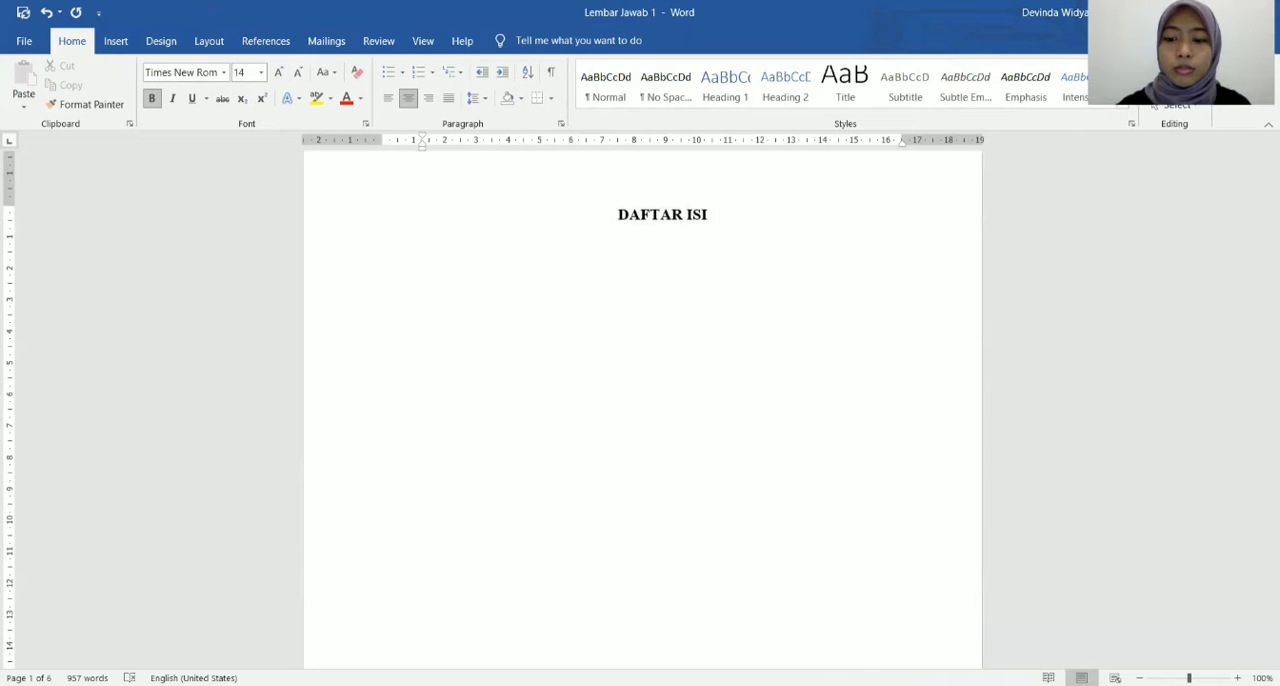
{"action": "left_click", "coordinate": [671, 234]}
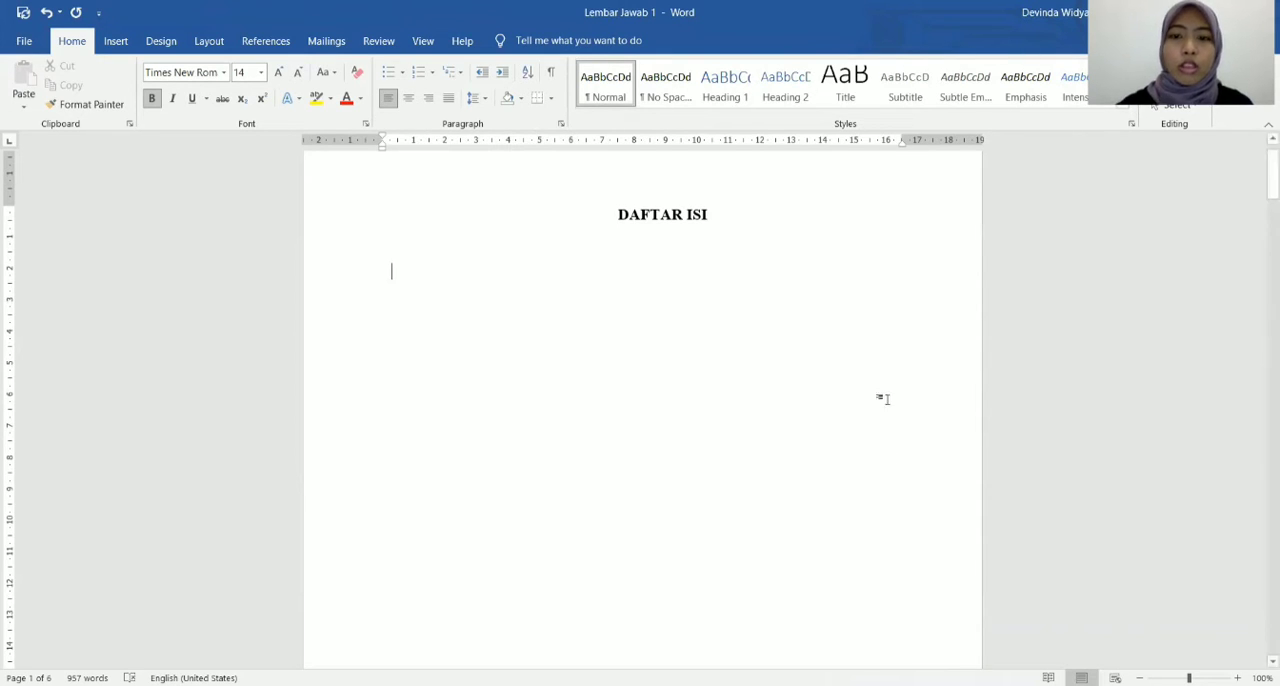
Update the Heading 1 style to match the formatting of the "Tabel Data Survei" heading.
{"action": "scroll", "coordinate": [883, 400], "scroll_direction": "down", "scroll_amount": 10}
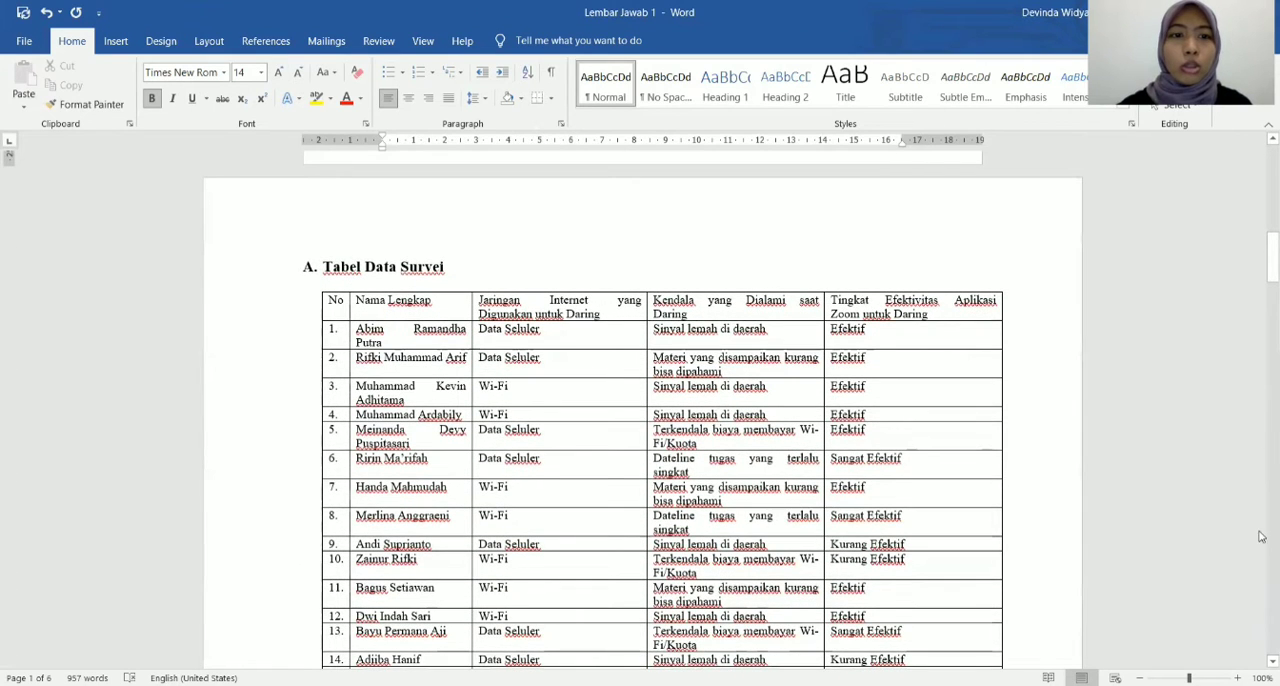
{"action": "left_click_drag", "start_coordinate": [450, 268], "coordinate": [309, 262]}
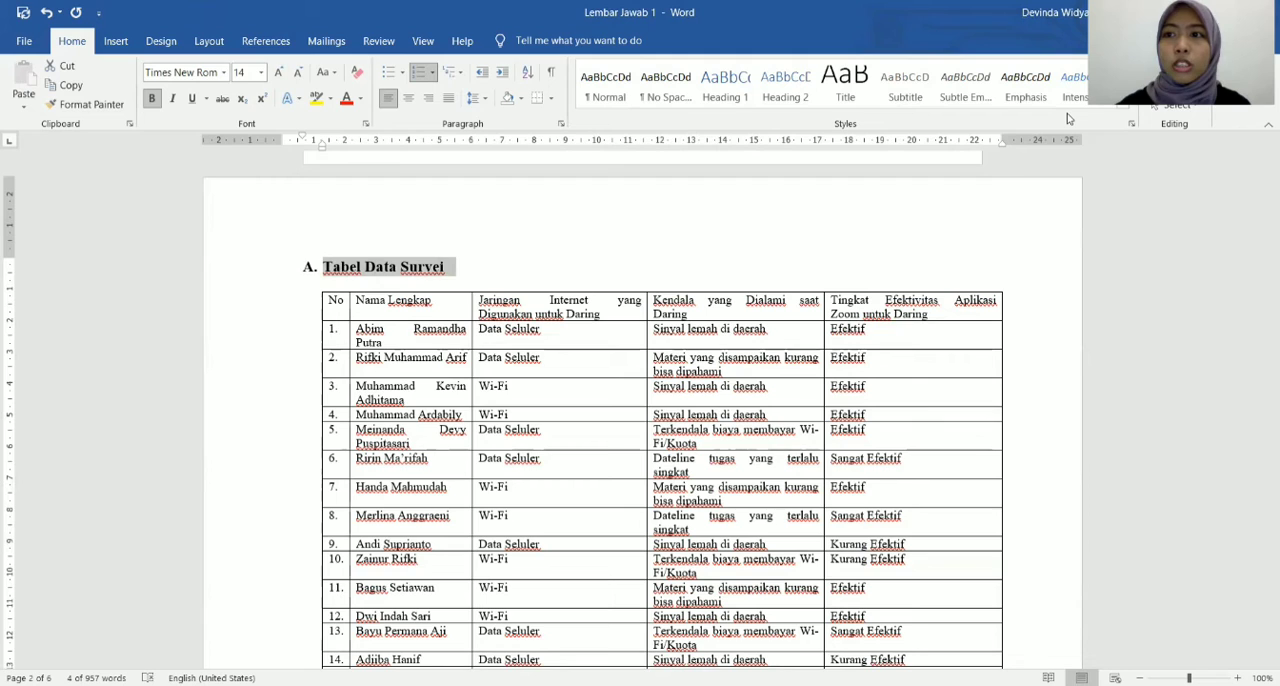
{"action": "left_click", "coordinate": [1131, 124]}
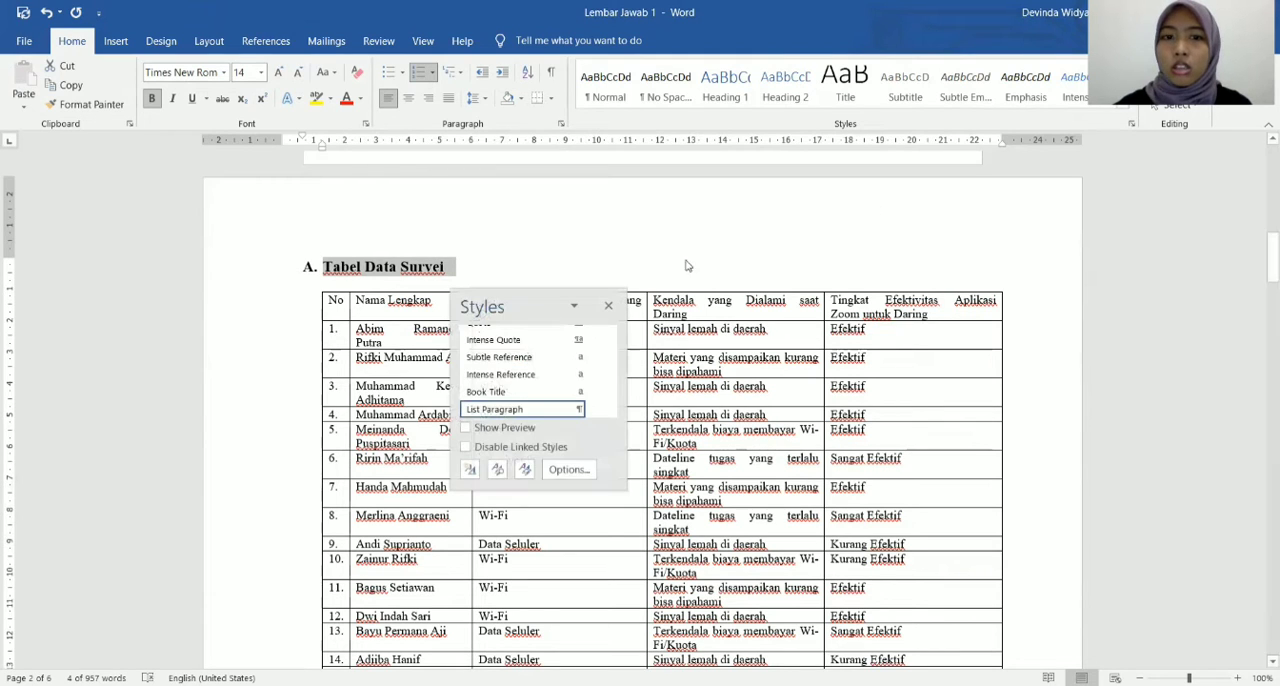
{"action": "scroll", "coordinate": [524, 378], "scroll_direction": "up", "scroll_amount": 5}
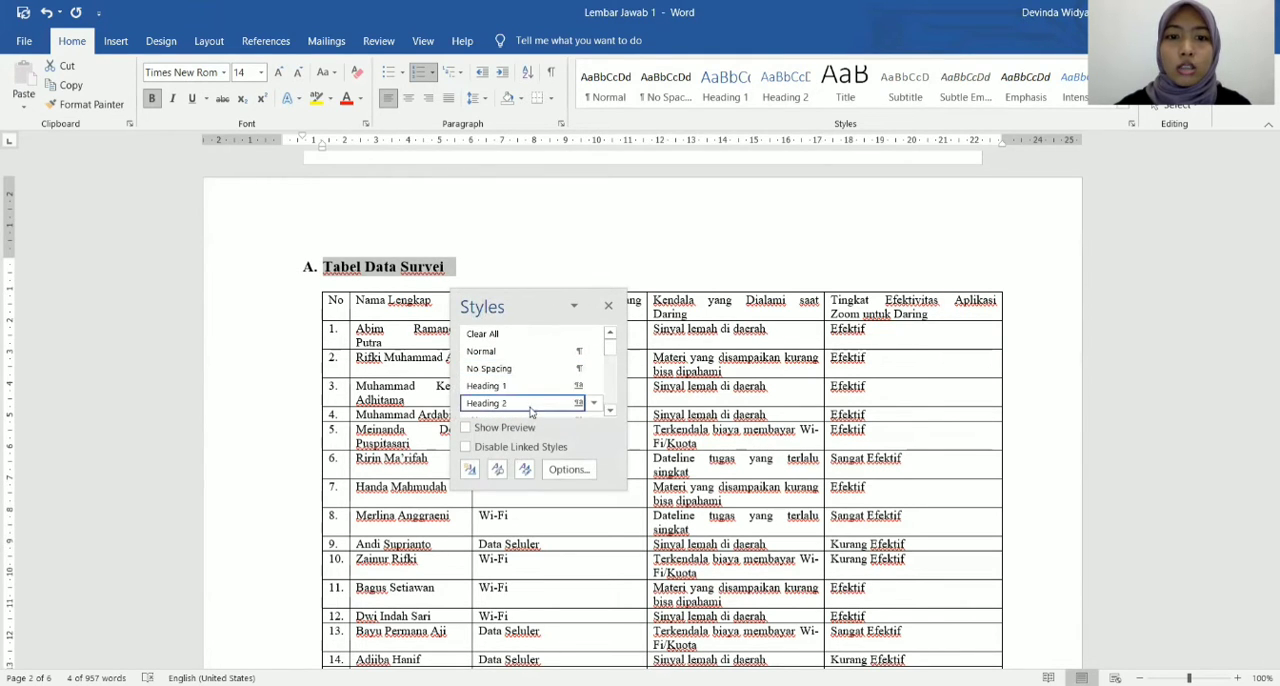
{"action": "left_click", "coordinate": [594, 387]}
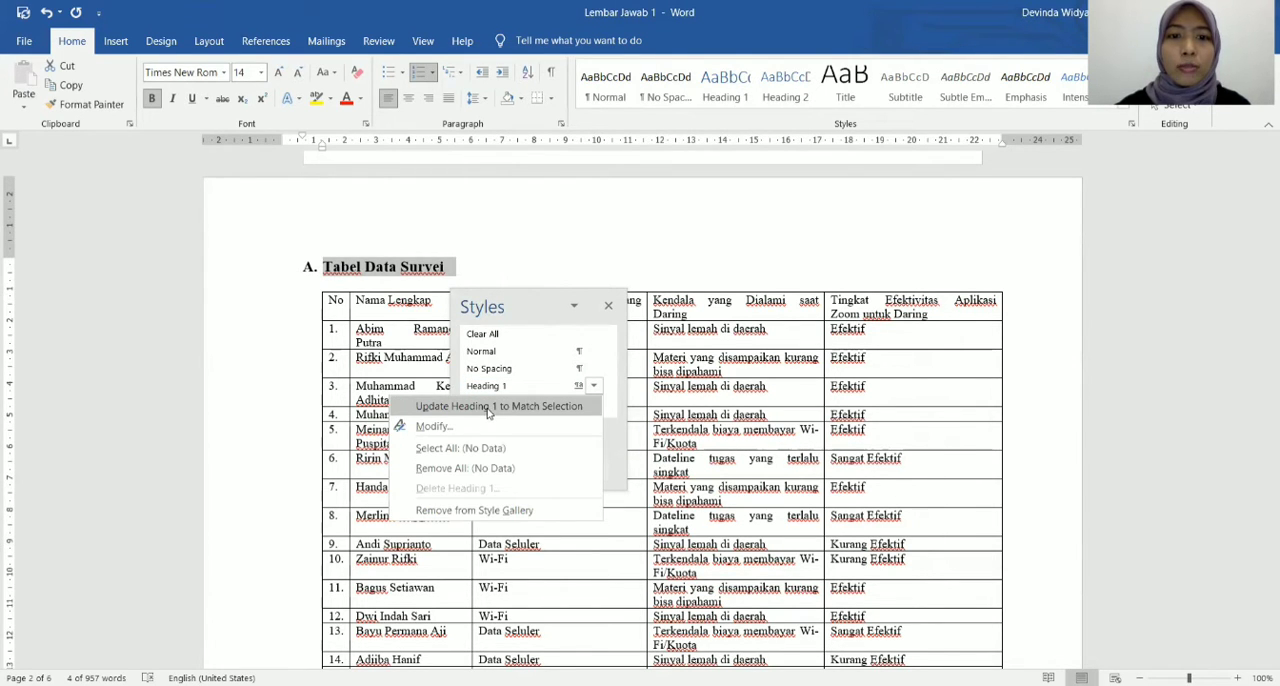
{"action": "left_click", "coordinate": [489, 407]}
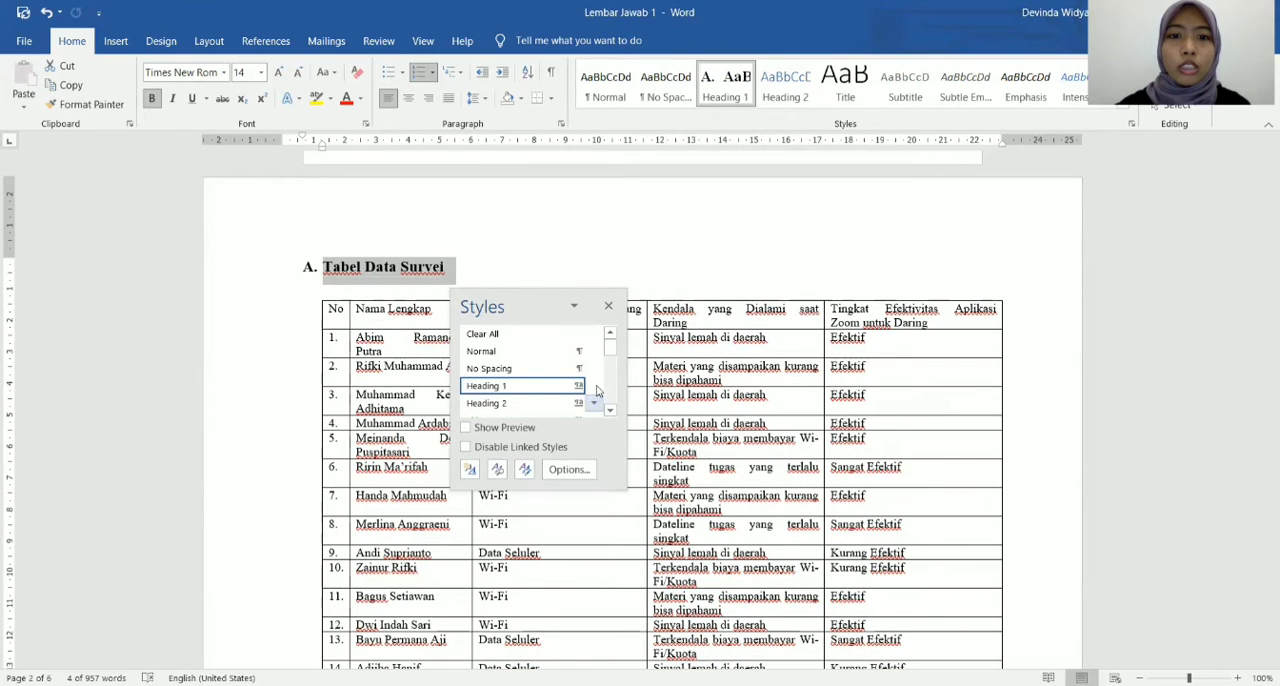
Modify the Heading 1 style, choosing Times New Roman as its font.
{"action": "left_click", "coordinate": [594, 386]}
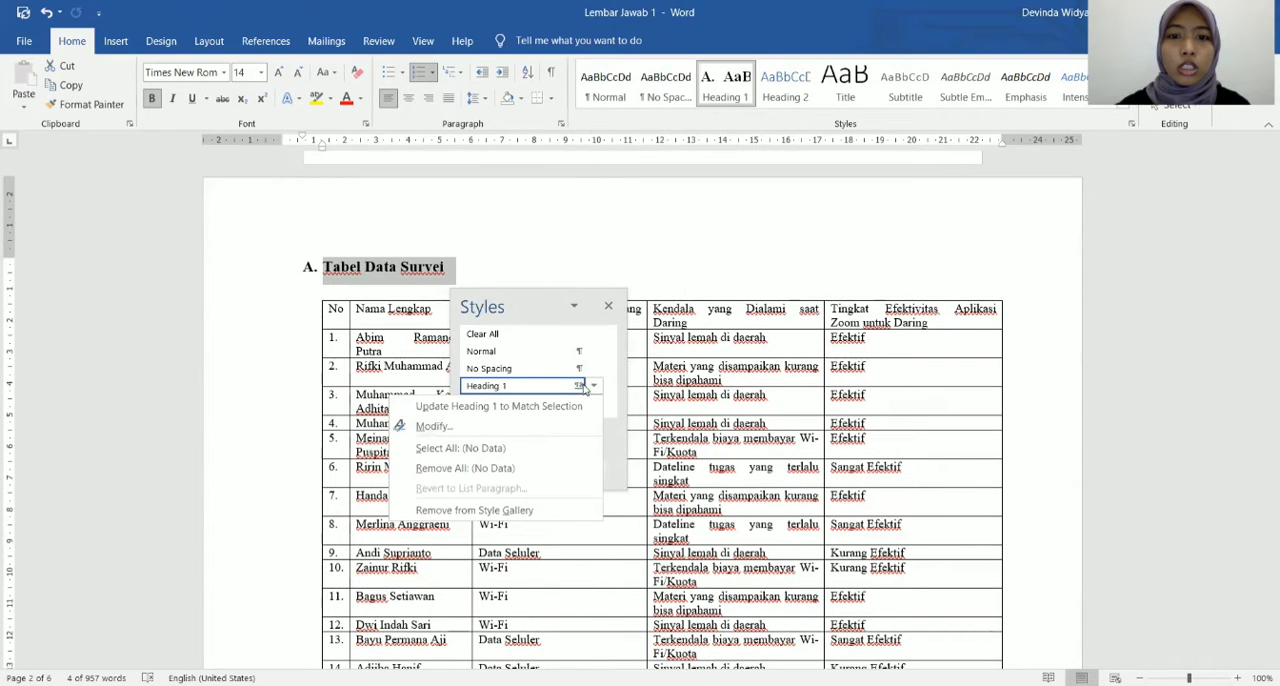
{"action": "left_click", "coordinate": [431, 427]}
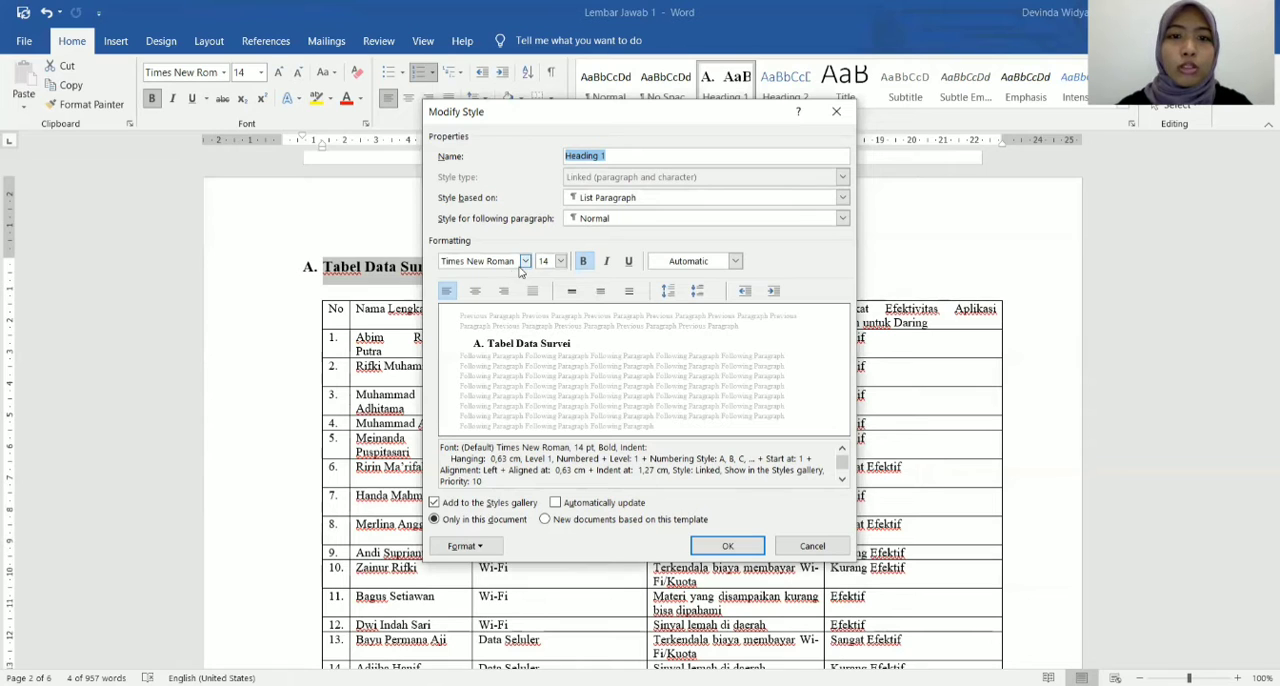
{"action": "left_click", "coordinate": [525, 261]}
{"action": "left_click", "coordinate": [538, 318]}
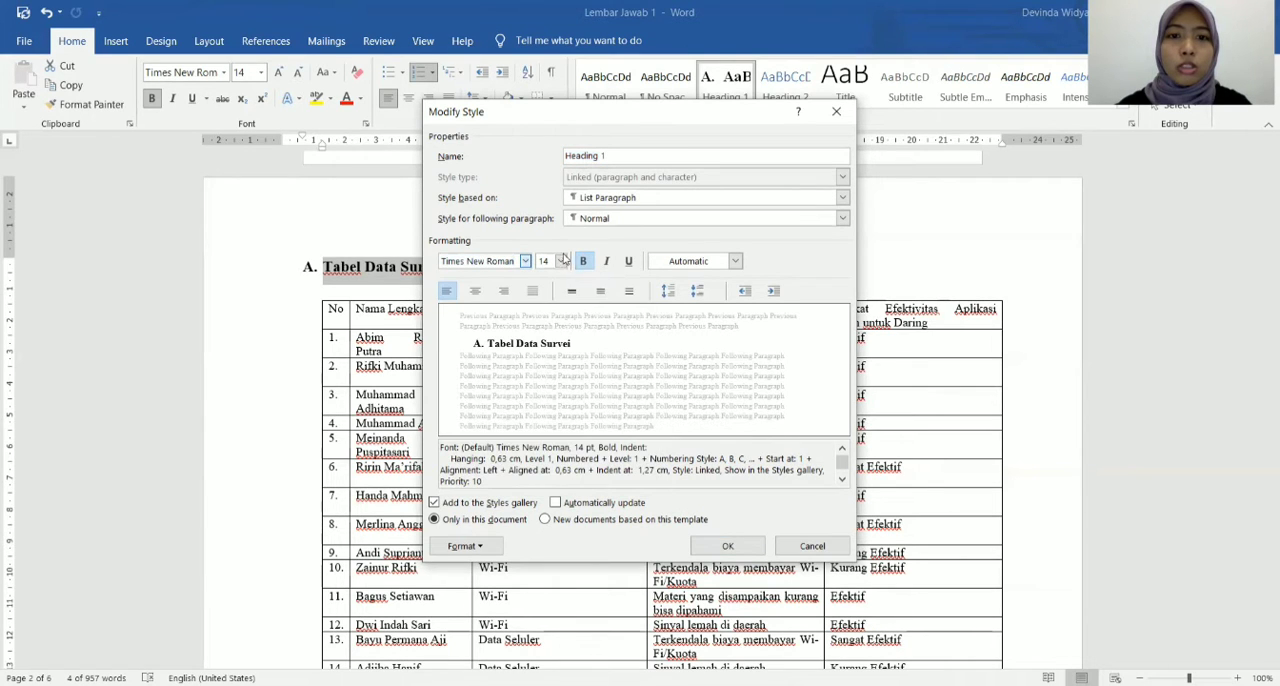
In the Heading 1 style's paragraph settings, set the alignment to Centered and the spacing before to 10 pt.
{"action": "left_click", "coordinate": [463, 546]}
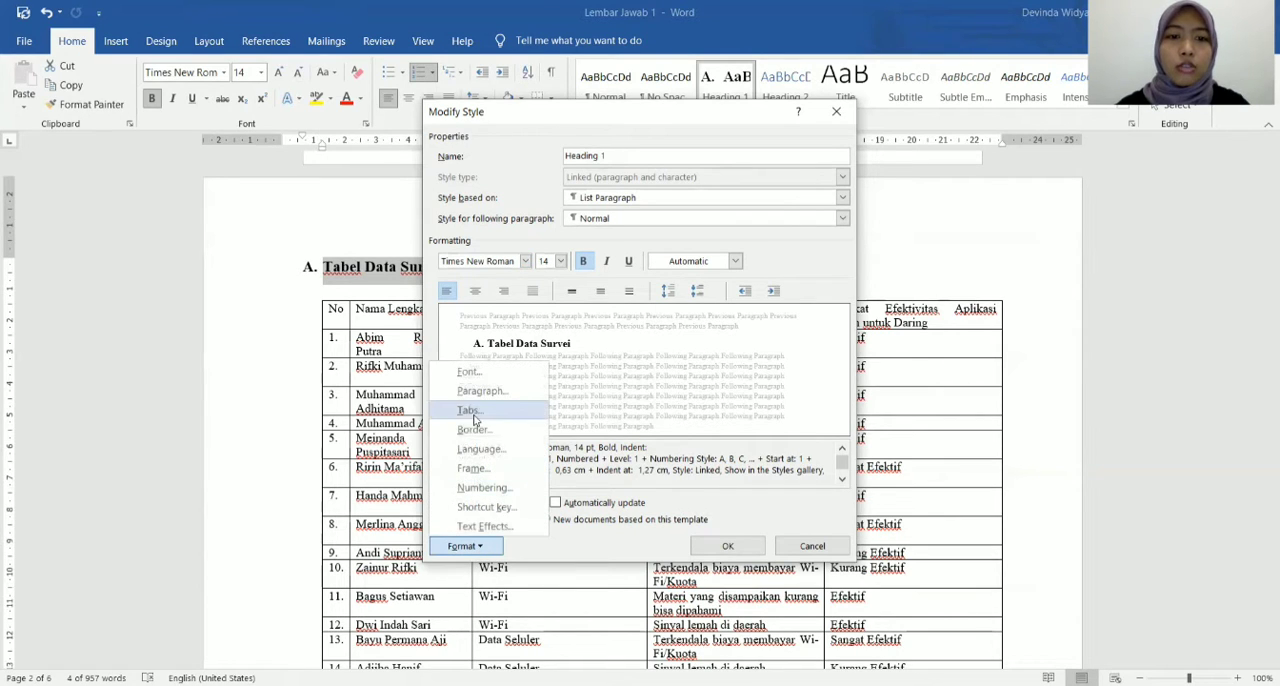
{"action": "left_click", "coordinate": [499, 392]}
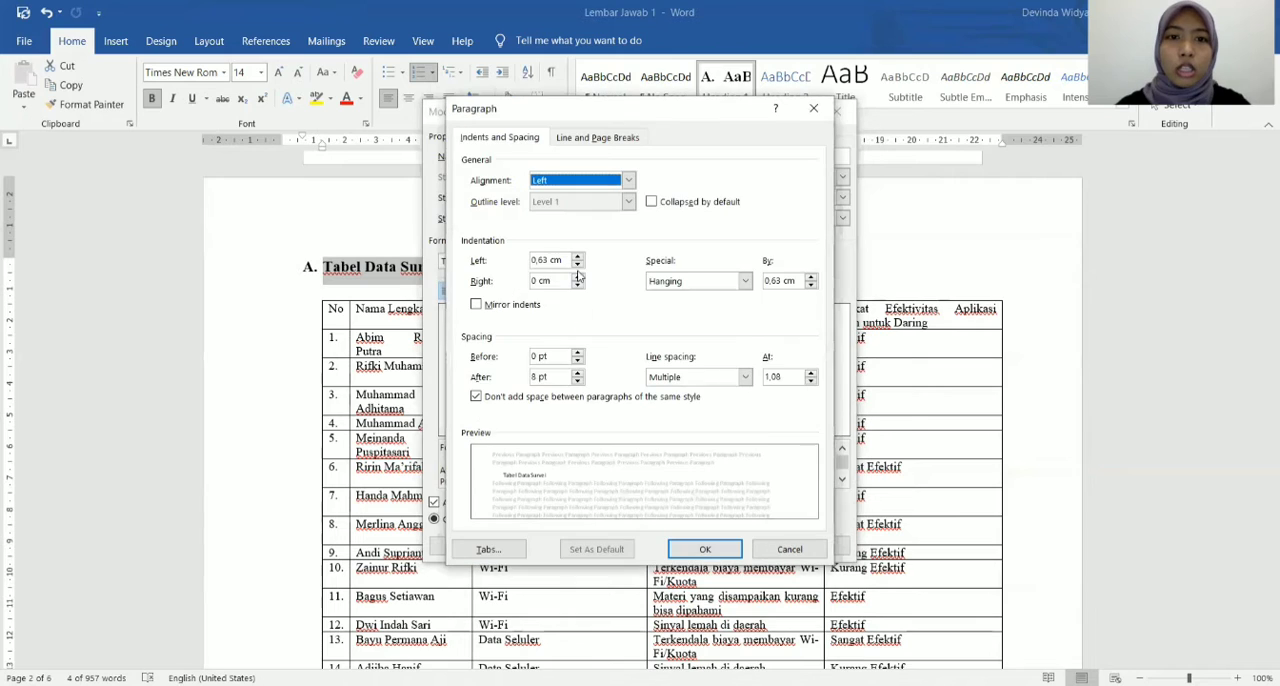
{"action": "left_click", "coordinate": [629, 180]}
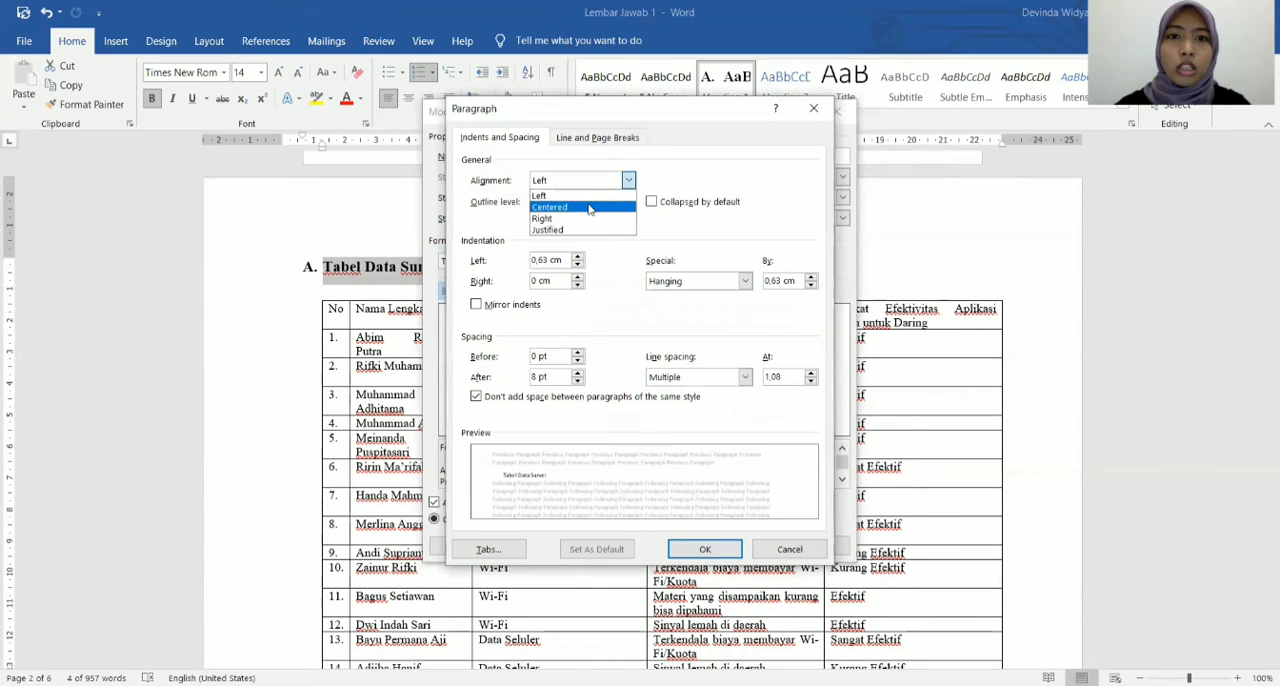
{"action": "left_click", "coordinate": [590, 208]}
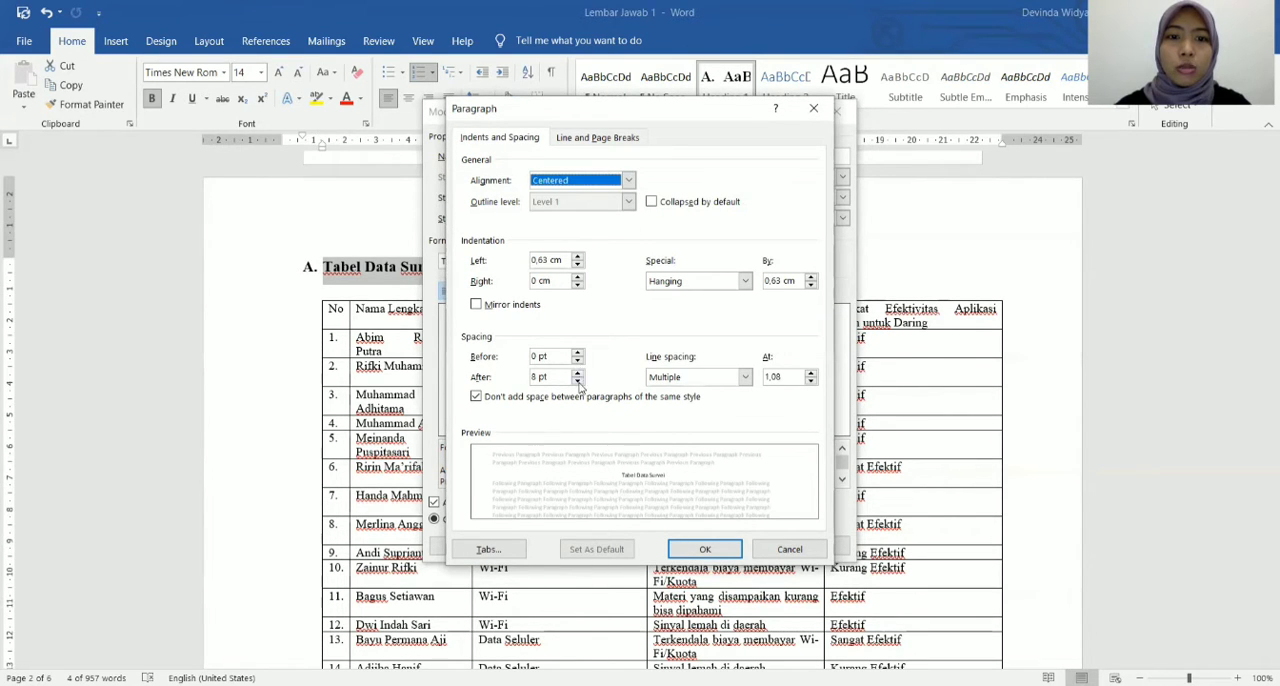
{"action": "left_click", "coordinate": [577, 353]}
{"action": "left_click", "coordinate": [577, 353]}
{"action": "left_click", "coordinate": [540, 356]}
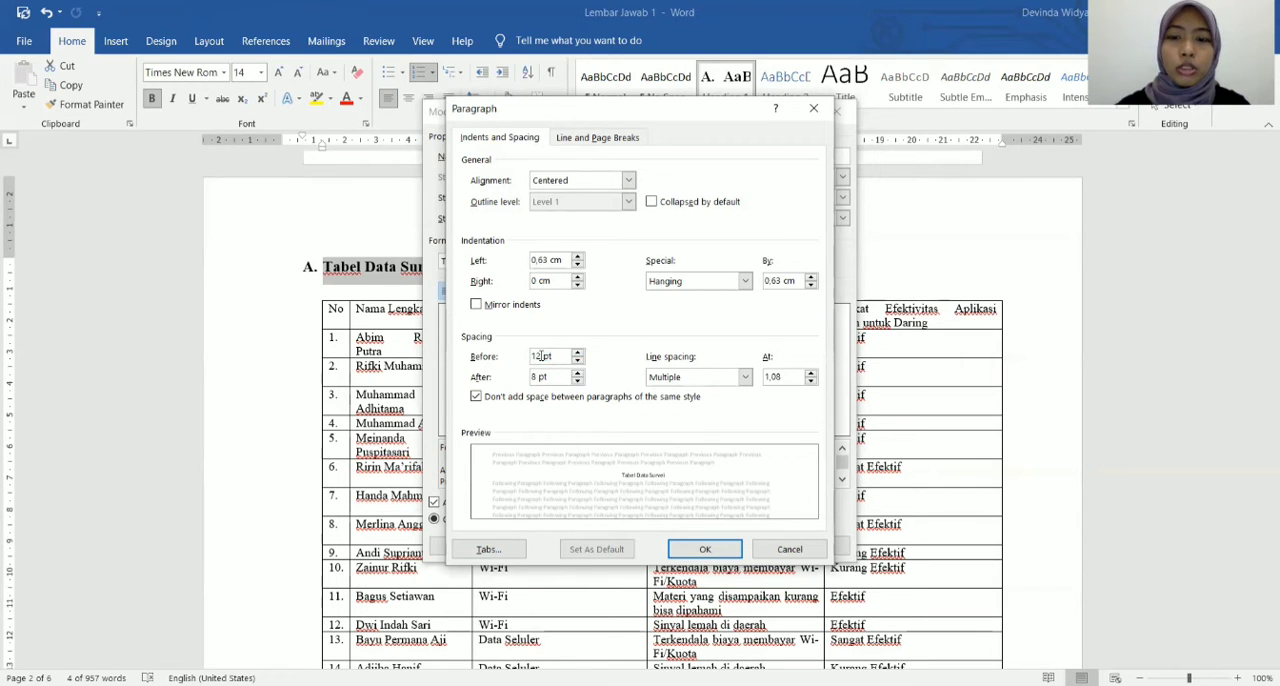
Set the Heading 1 line spacing to Exactly 12 pt, apply the style changes, and close the styles list.
{"action": "left_click", "coordinate": [747, 380]}
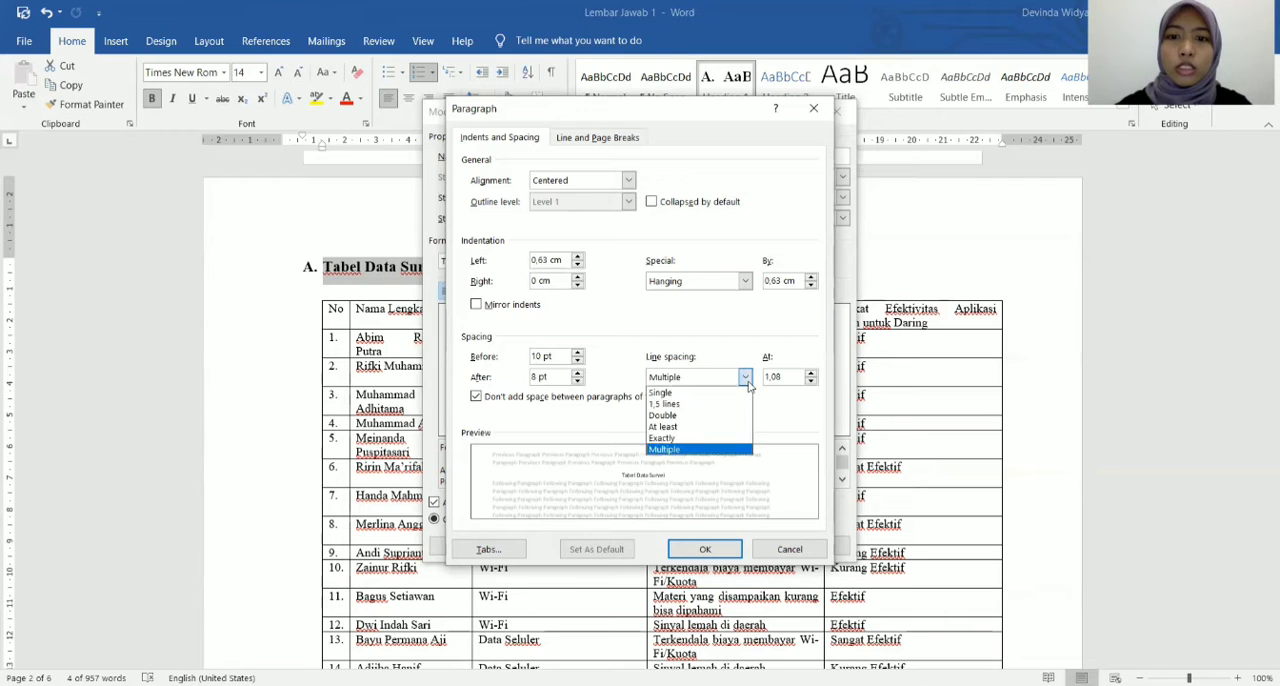
{"action": "left_click", "coordinate": [680, 440]}
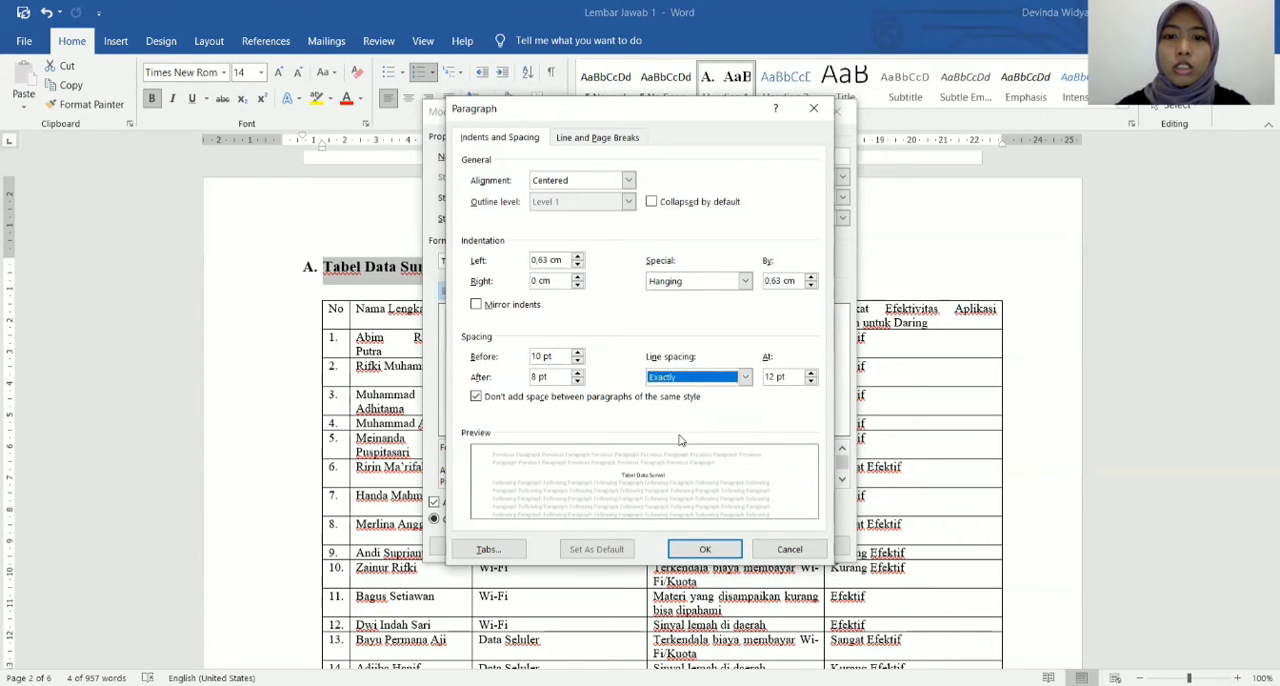
{"action": "left_click", "coordinate": [704, 551]}
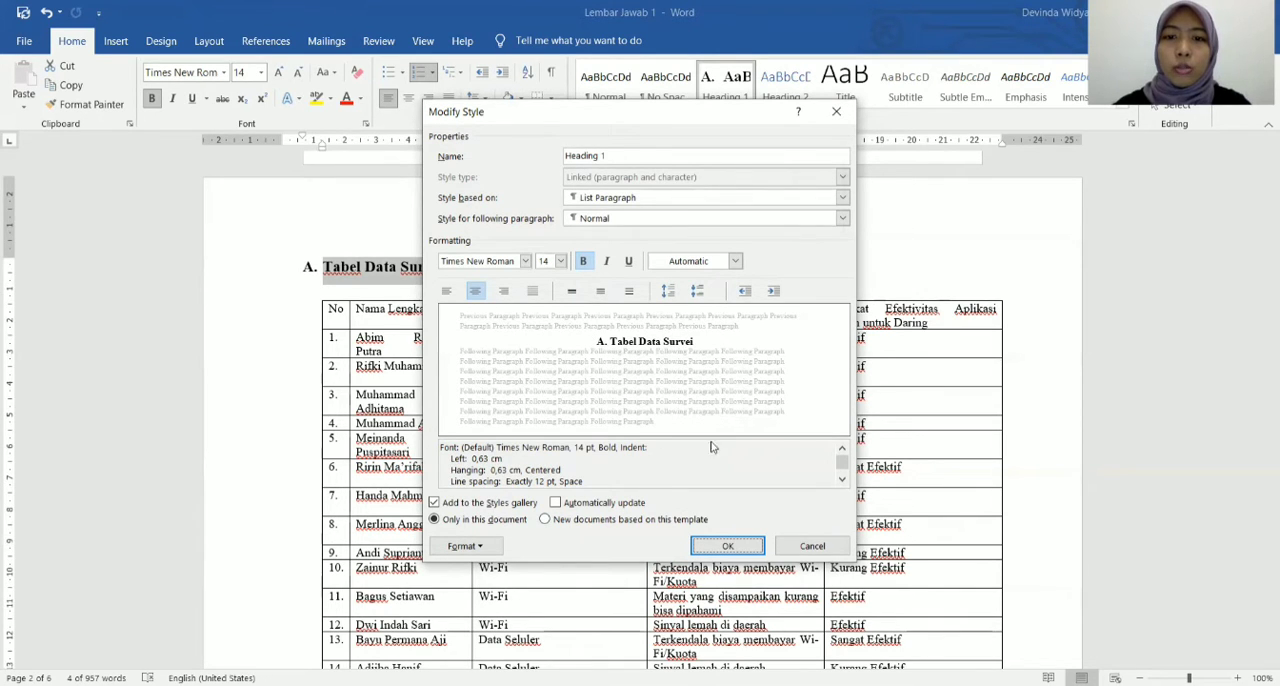
{"action": "left_click", "coordinate": [728, 547]}
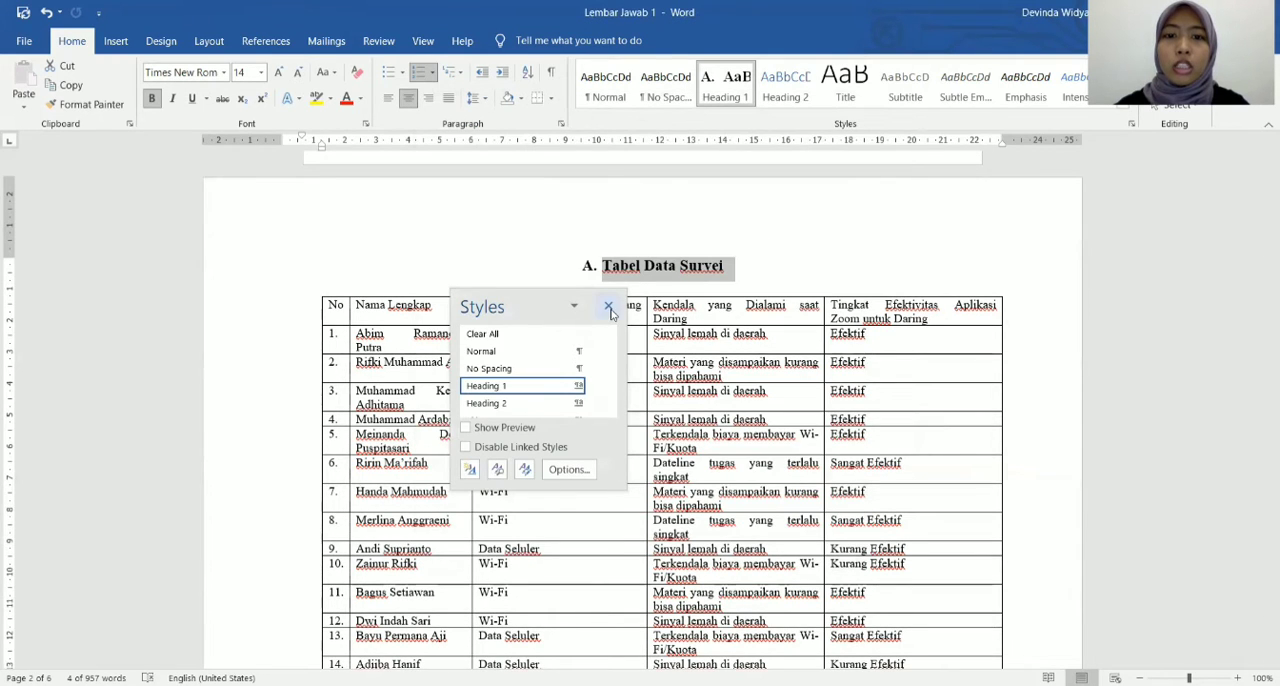
{"action": "left_click", "coordinate": [608, 307]}
Apply the Heading 1 style to the "Analisis Hasil Survei" heading of section B.
{"action": "scroll", "coordinate": [663, 328], "scroll_direction": "down", "scroll_amount": 8}
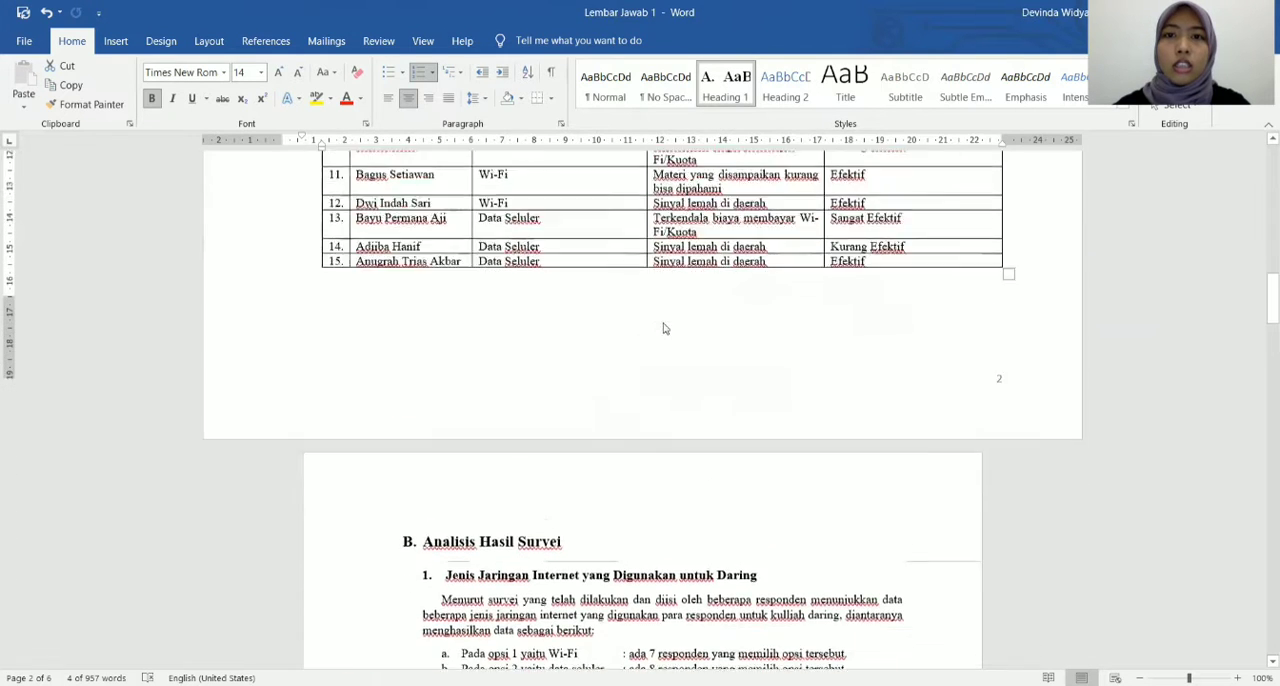
{"action": "scroll", "coordinate": [663, 328], "scroll_direction": "down", "scroll_amount": 2}
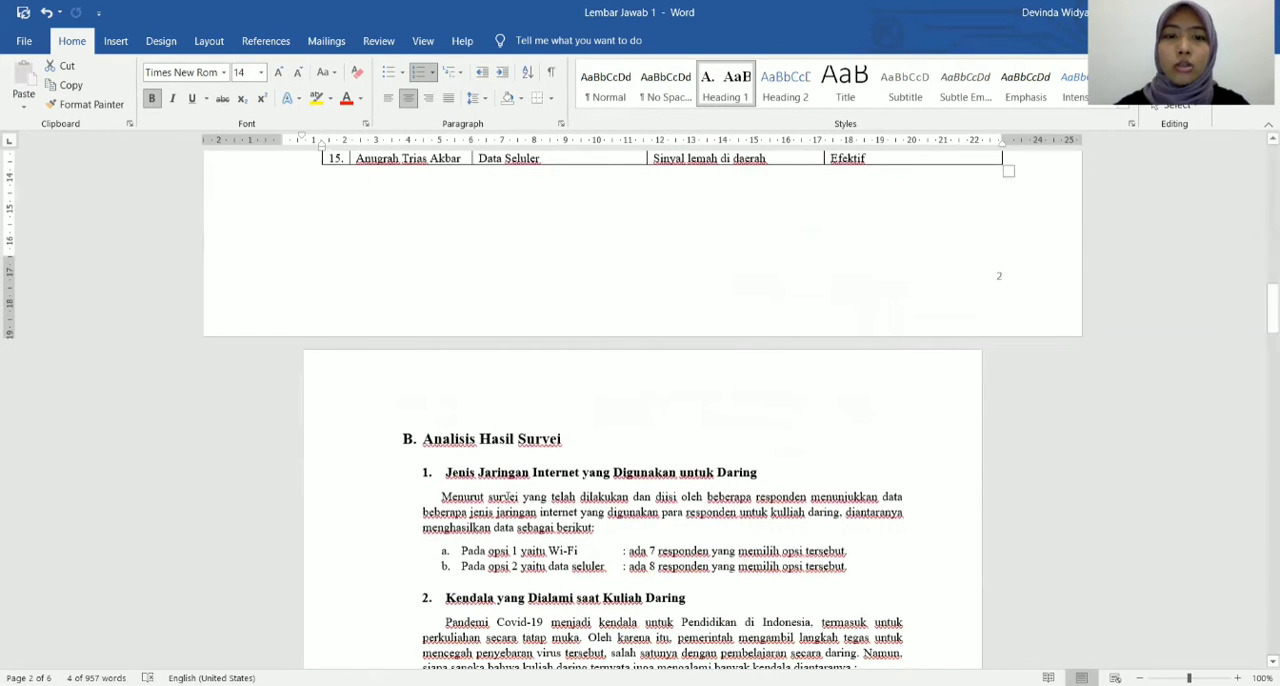
{"action": "left_click_drag", "start_coordinate": [584, 436], "coordinate": [400, 446]}
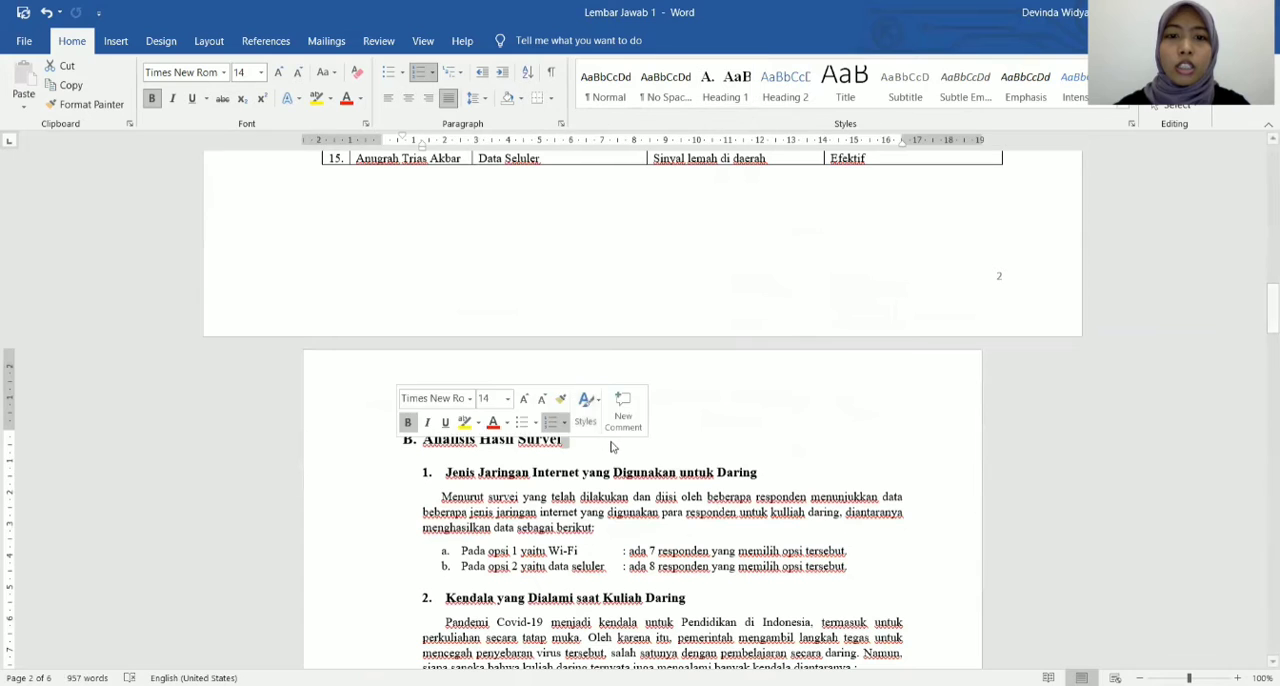
{"action": "left_click", "coordinate": [600, 445]}
{"action": "left_click", "coordinate": [410, 444], "text": "shift"}
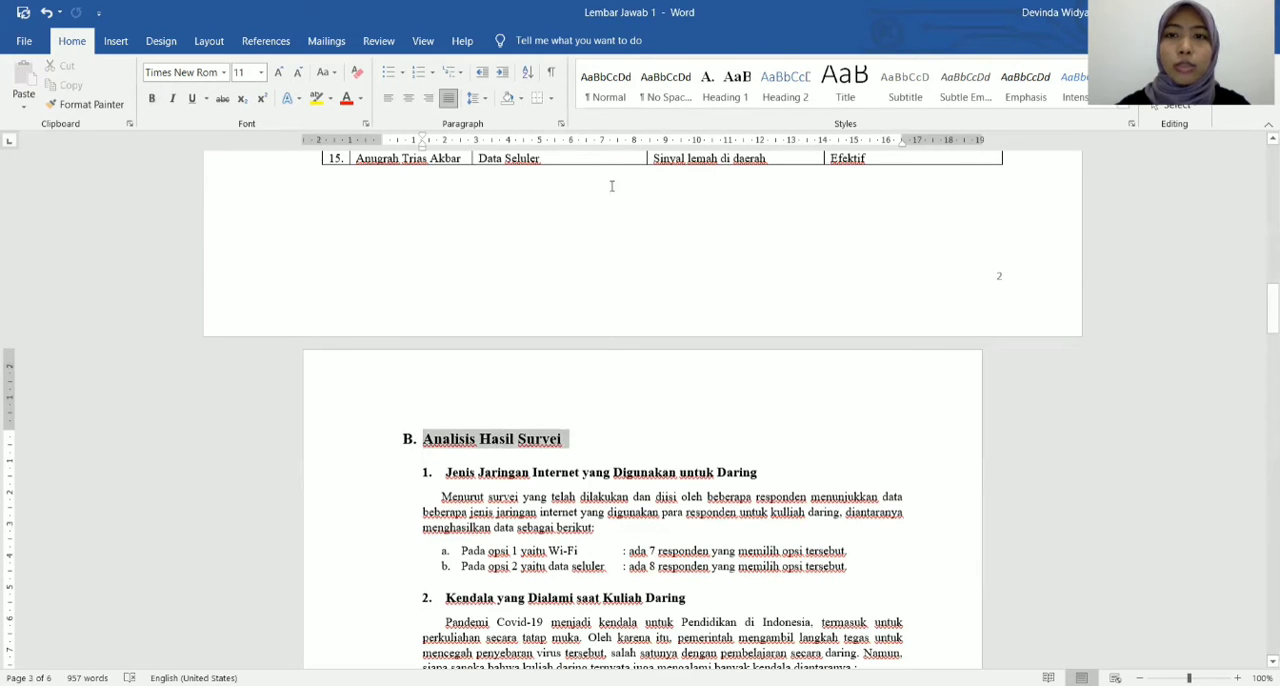
{"action": "left_click", "coordinate": [725, 85]}
Apply the Heading 1 style to the "Kesimpulan" heading of section C.
{"action": "scroll", "coordinate": [666, 400], "scroll_direction": "down", "scroll_amount": 14}
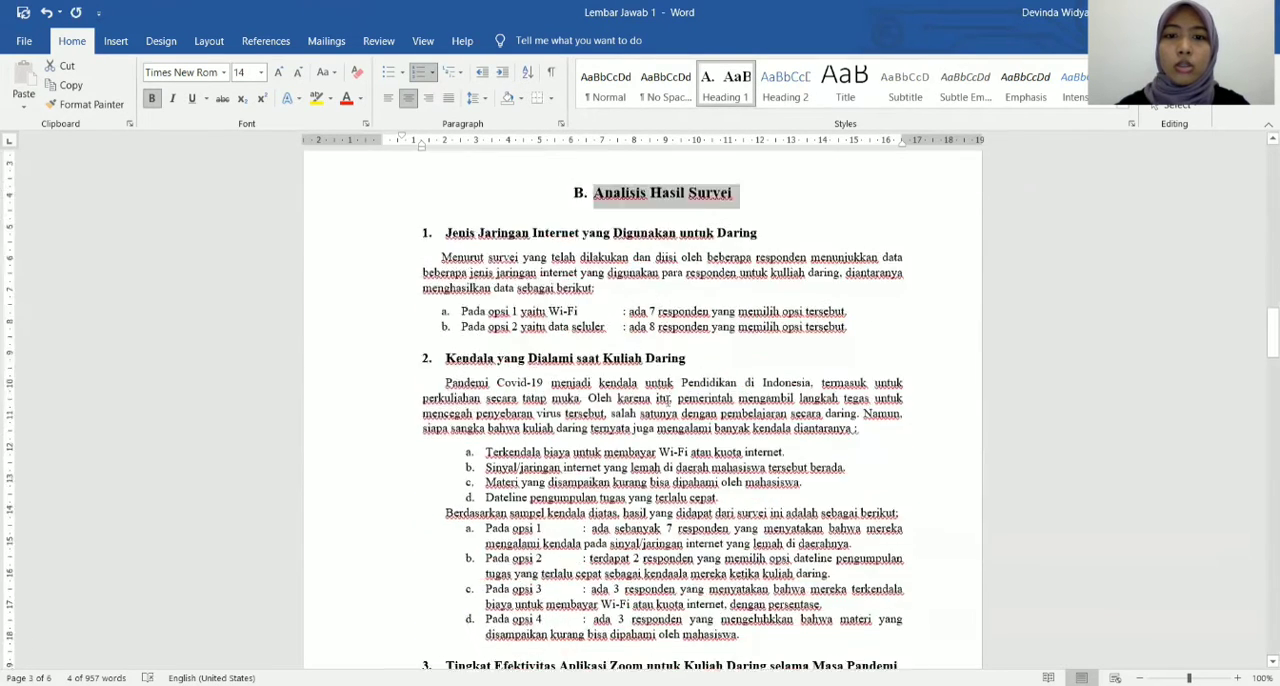
{"action": "scroll", "coordinate": [668, 398], "scroll_direction": "down", "scroll_amount": 20}
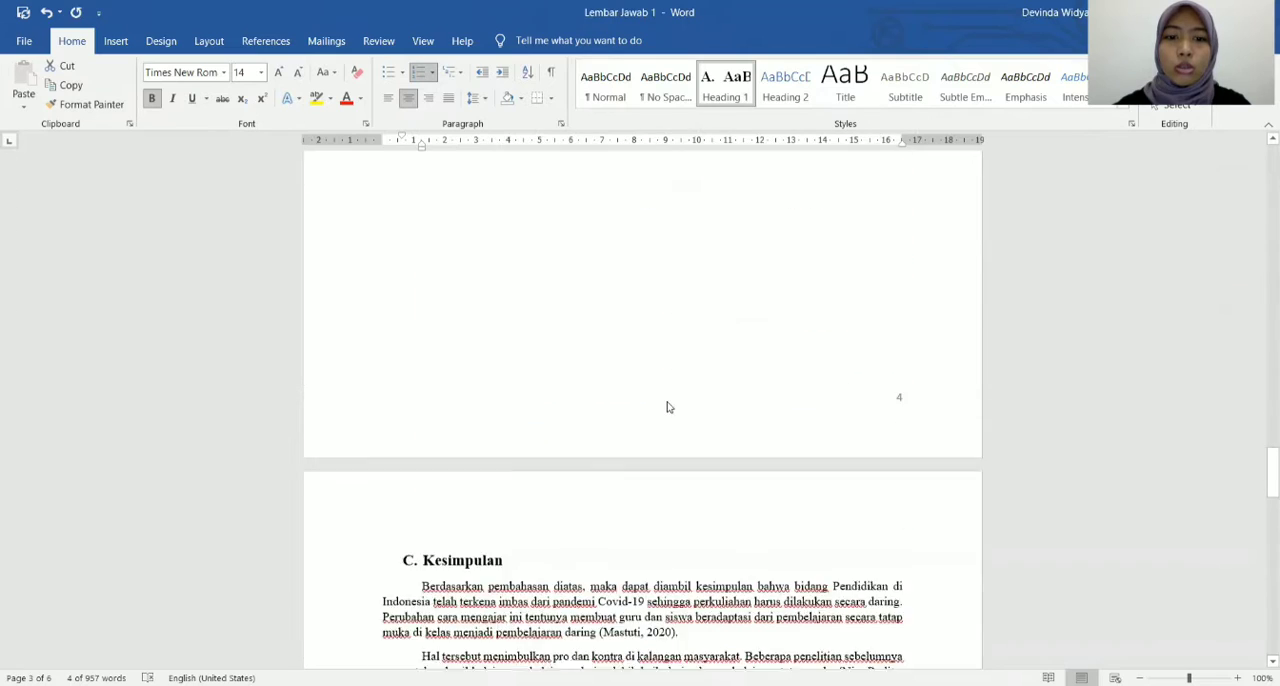
{"action": "double_click", "coordinate": [466, 385]}
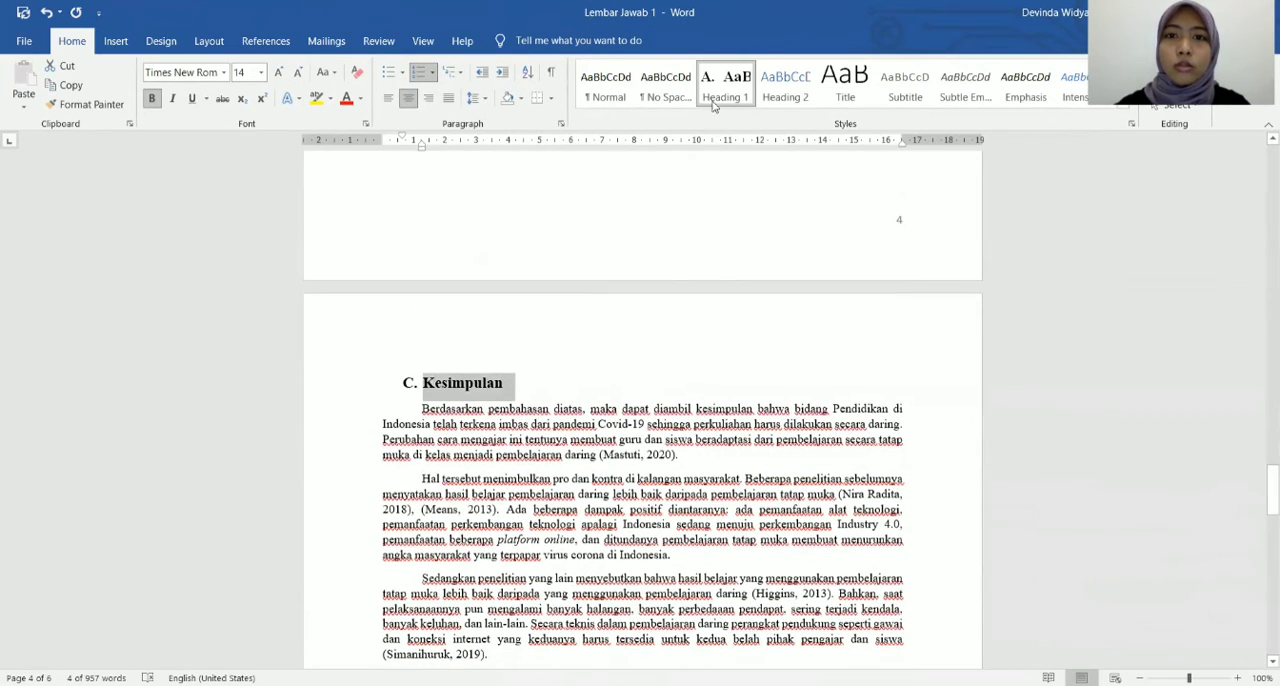
{"action": "key", "text": "ctrl+e"}
Apply the Heading 1 style to the "Daftar Pustaka" heading of section D.
{"action": "scroll", "coordinate": [640, 400], "scroll_direction": "down", "scroll_amount": 4}
{"action": "scroll", "coordinate": [700, 429], "scroll_direction": "down", "scroll_amount": 7}
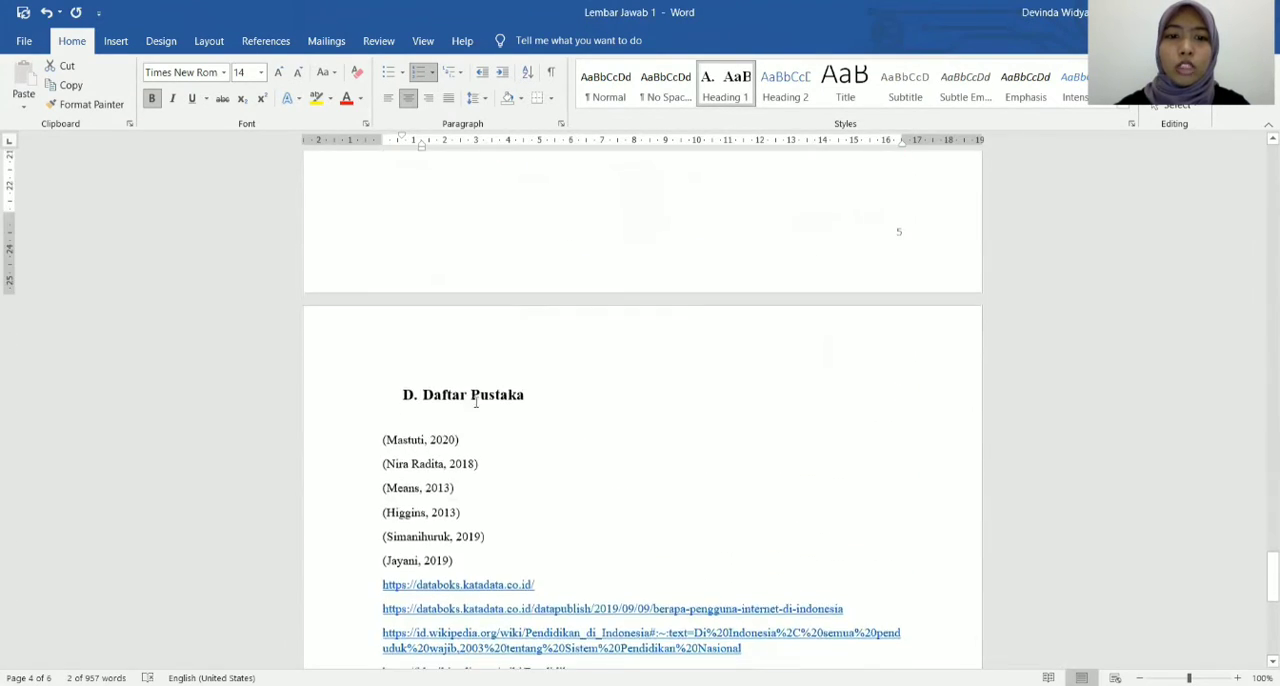
{"action": "left_click_drag", "start_coordinate": [523, 395], "coordinate": [396, 401]}
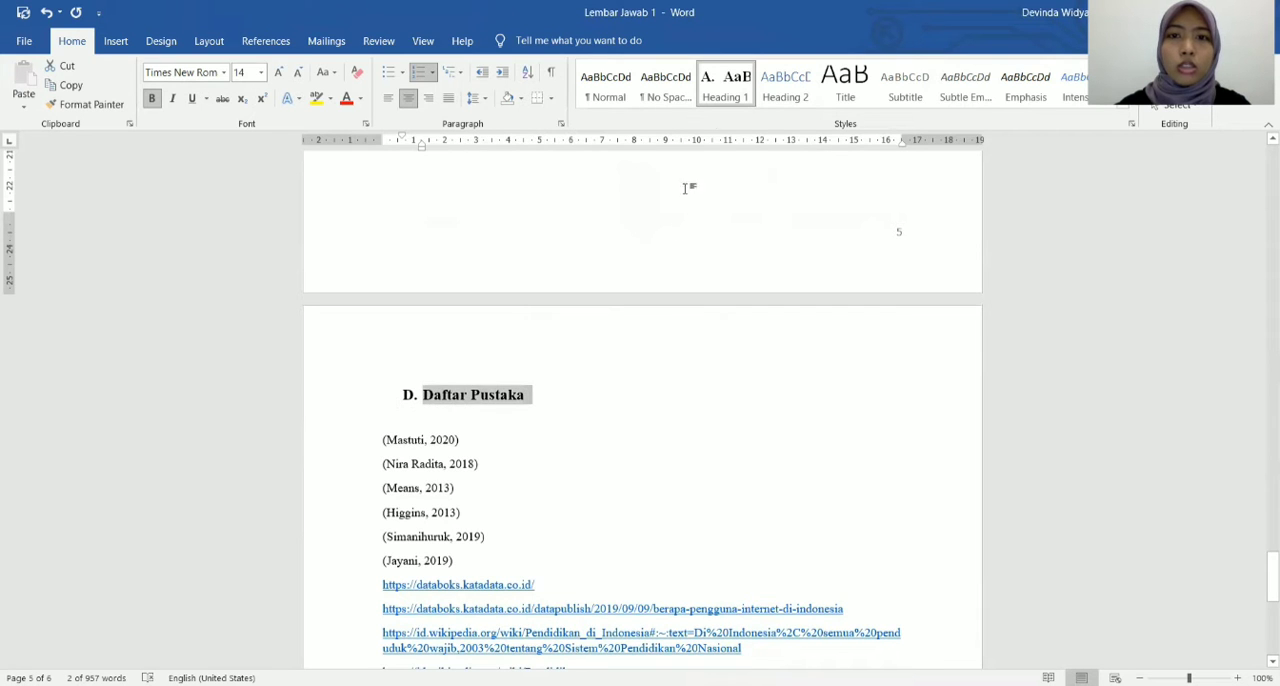
{"action": "key", "text": "ctrl+e"}
Insert an Automatic Table 1 table of contents on the empty line below the DAFTAR ISI title.
{"action": "scroll", "coordinate": [820, 366], "scroll_direction": "up", "scroll_amount": 5}
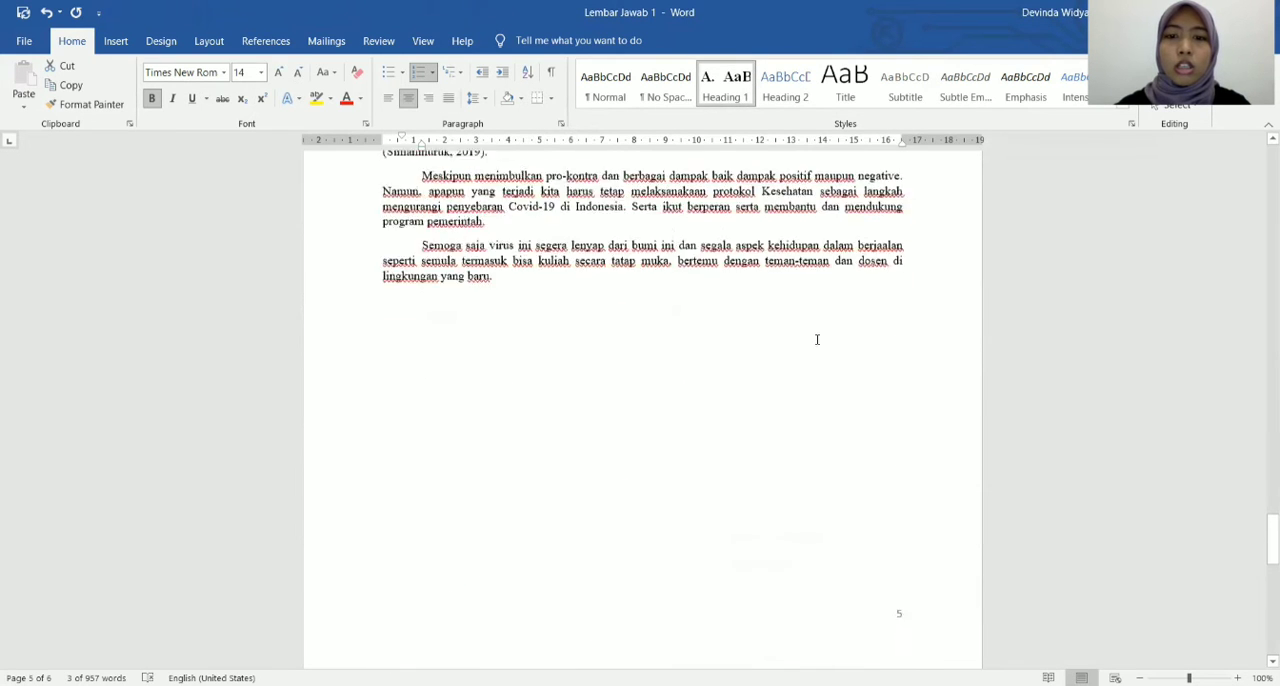
{"action": "scroll", "coordinate": [817, 340], "scroll_direction": "up", "scroll_amount": 18}
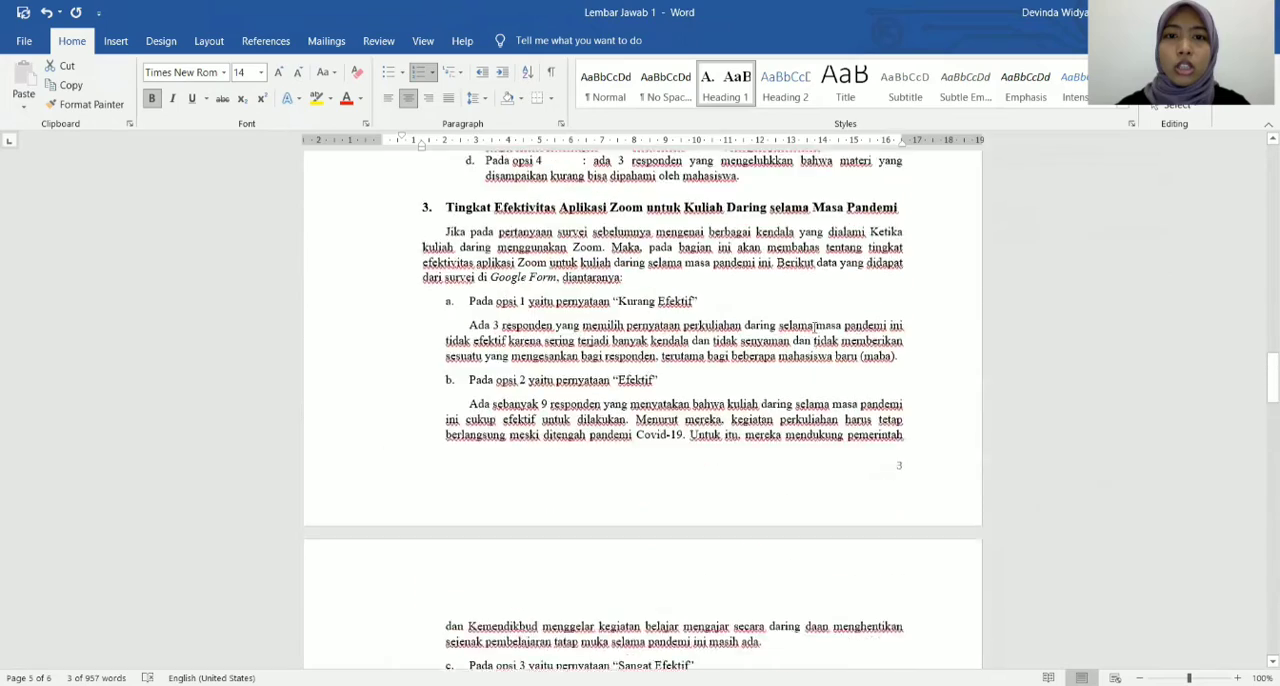
{"action": "scroll", "coordinate": [815, 327], "scroll_direction": "up", "scroll_amount": 20}
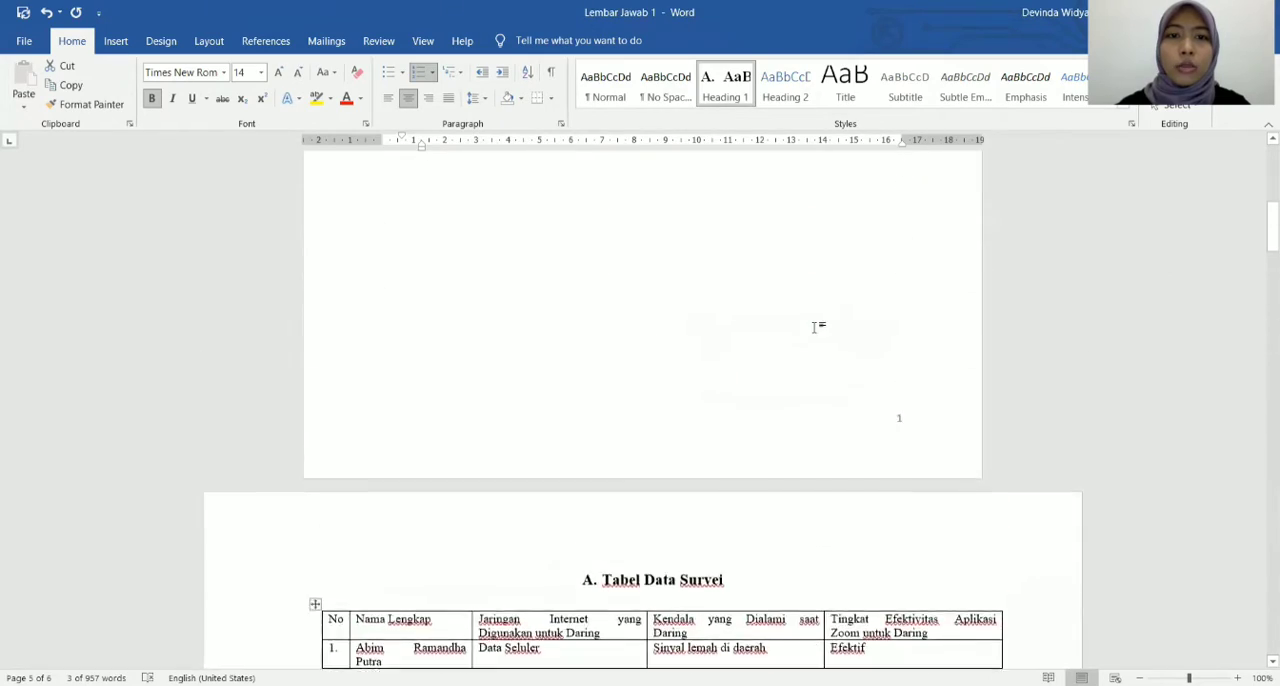
{"action": "scroll", "coordinate": [815, 327], "scroll_direction": "up", "scroll_amount": 8}
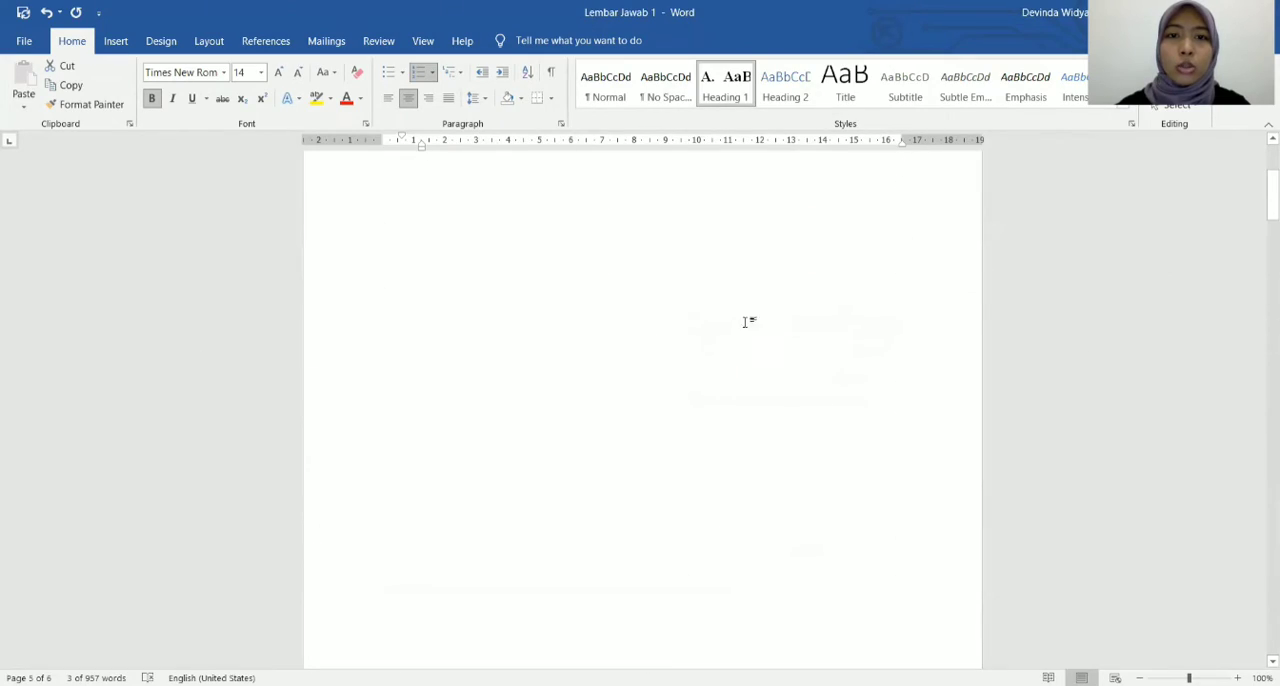
{"action": "left_click", "coordinate": [526, 324]}
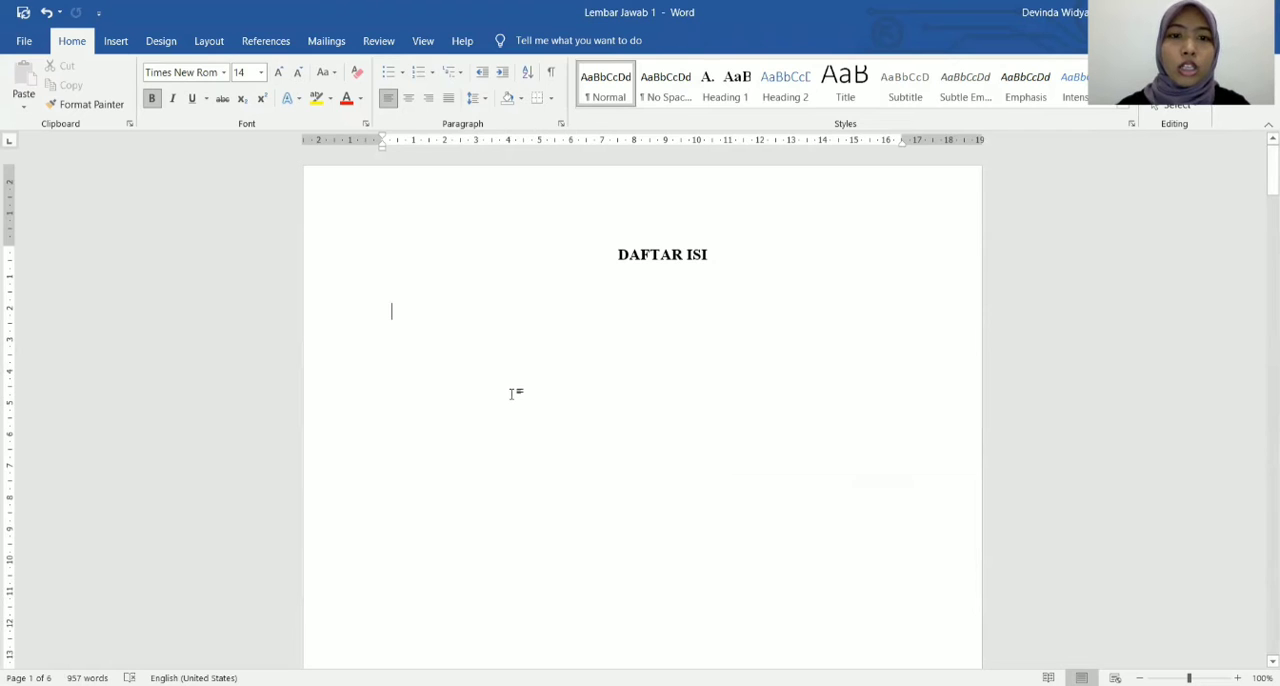
{"action": "left_click", "coordinate": [265, 41]}
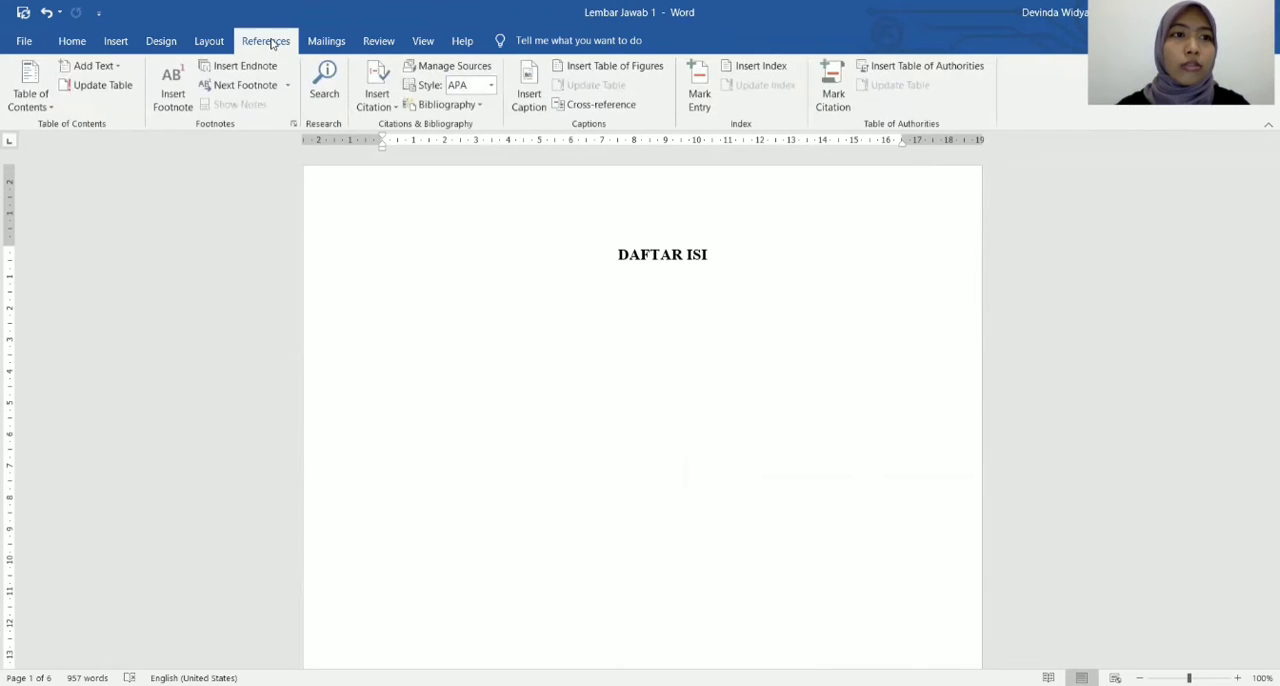
{"action": "left_click", "coordinate": [51, 108]}
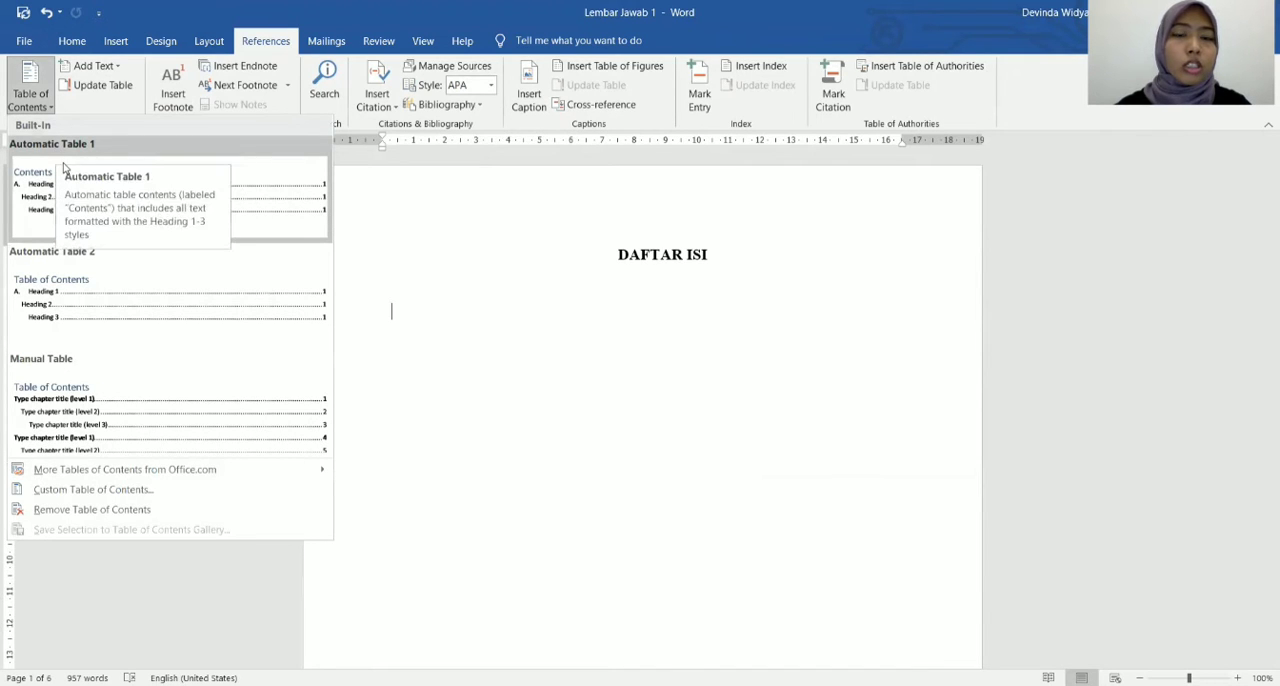
{"action": "left_click", "coordinate": [63, 167]}
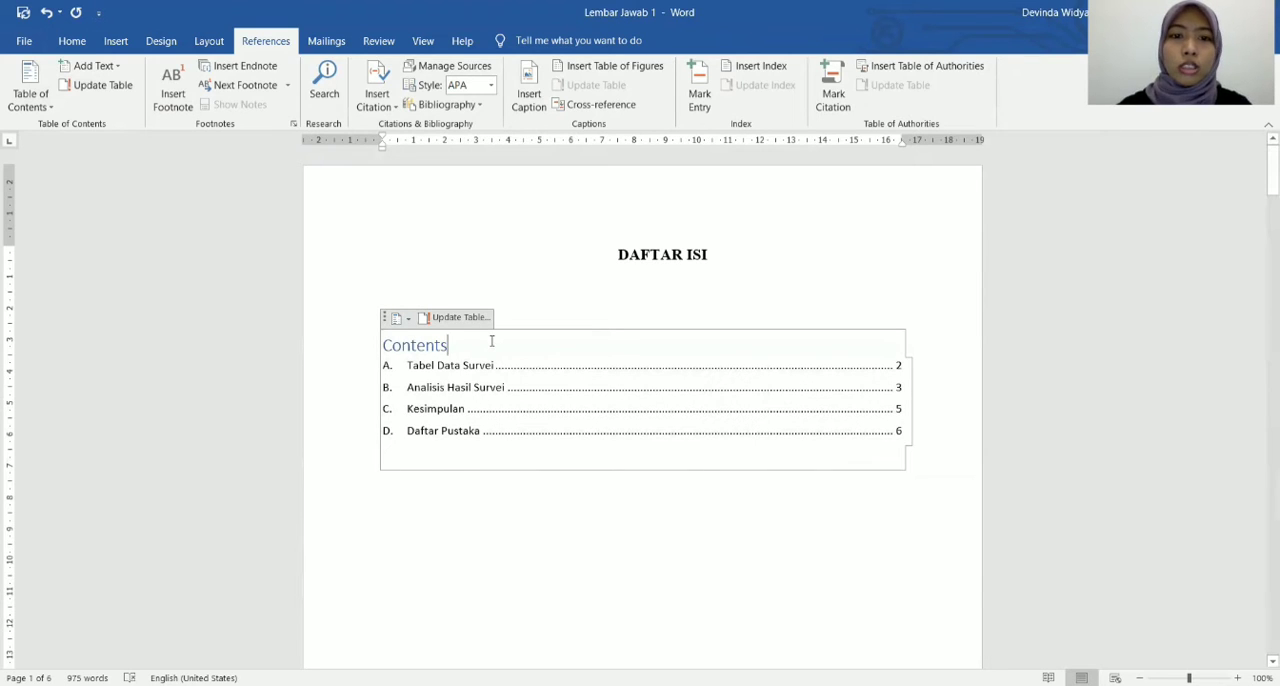
Delete the "Contents" heading from the inserted table of contents and place the cursor after the DAFTAR ISI title.
{"action": "key", "text": "BackSpace"}
{"action": "key", "text": "BackSpace"}
{"action": "key", "text": "BackSpace"}
{"action": "key", "text": "BackSpace"}
{"action": "key", "text": "BackSpace"}
{"action": "key", "text": "BackSpace"}
{"action": "key", "text": "BackSpace"}
{"action": "key", "text": "BackSpace"}
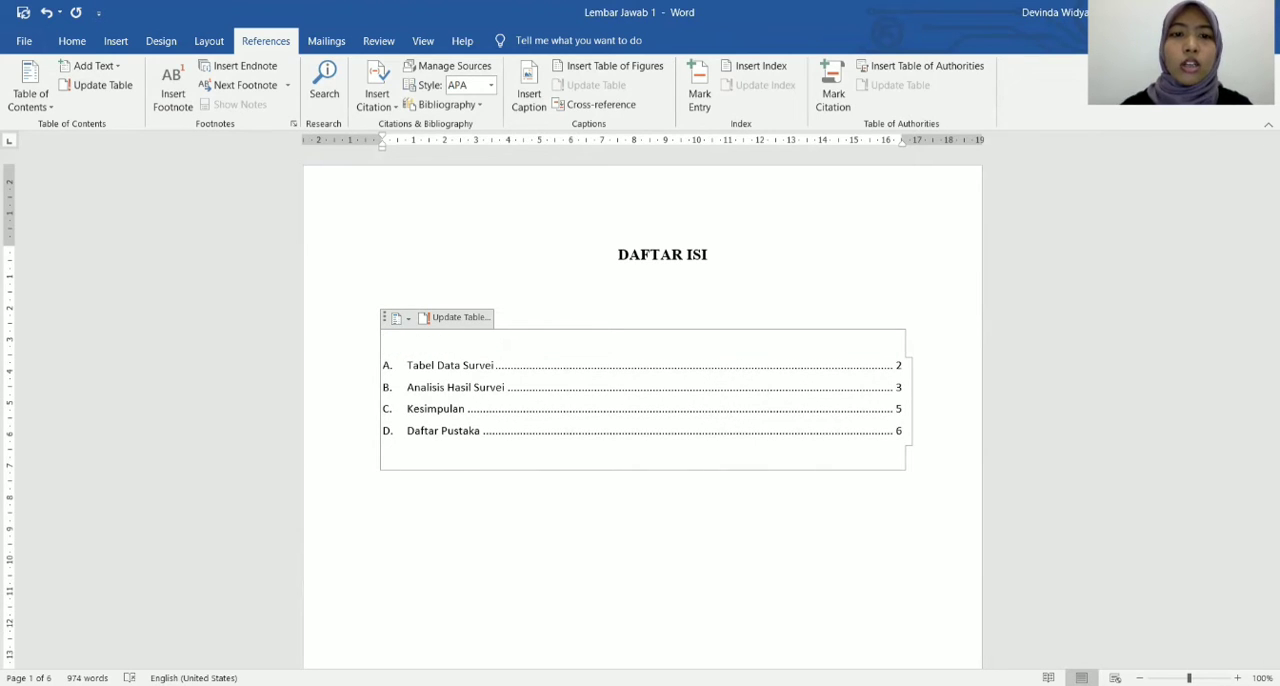
{"action": "left_click", "coordinate": [760, 253]}
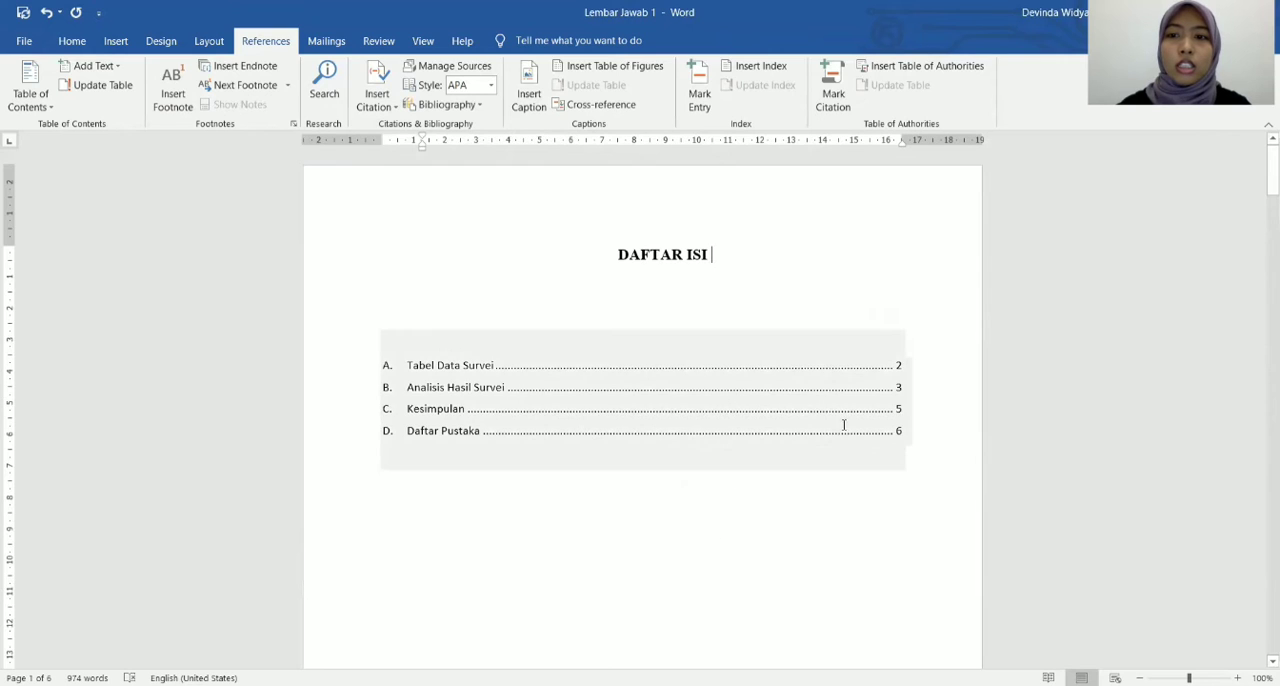
Keep AutoRecover saving enabled in the Word options and set its interval to 5 minutes.
{"action": "left_click", "coordinate": [30, 44]}
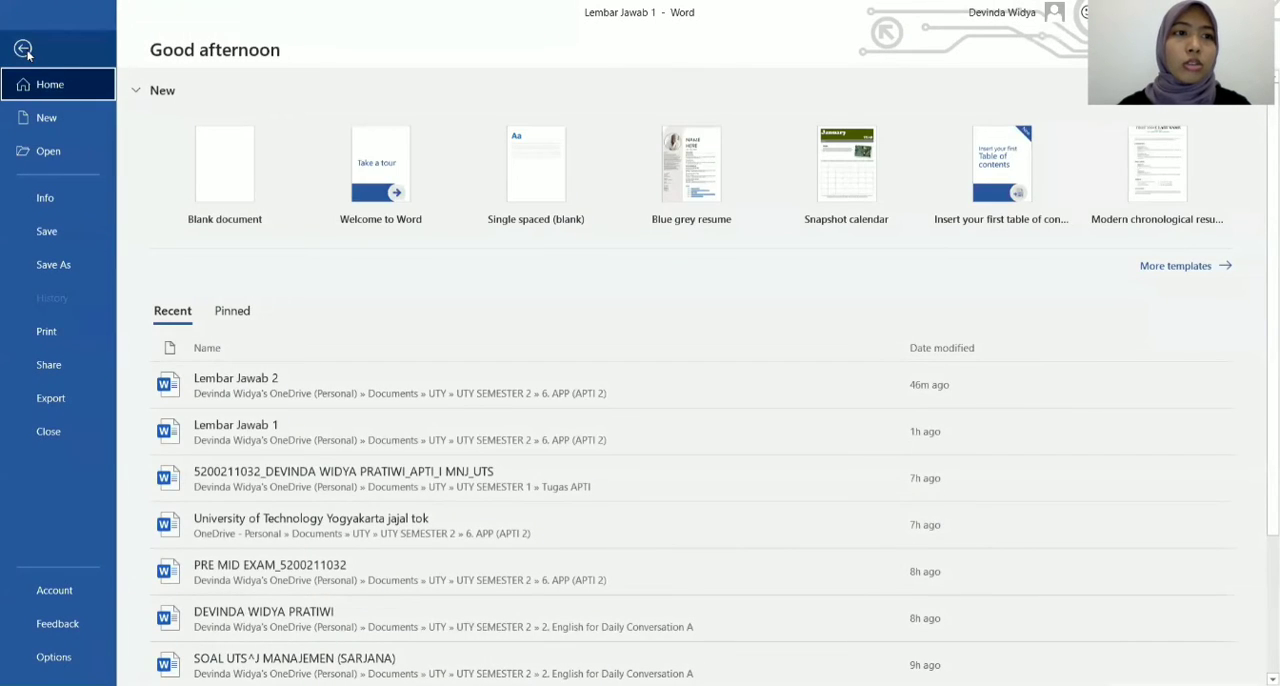
{"action": "key", "text": "Escape"}
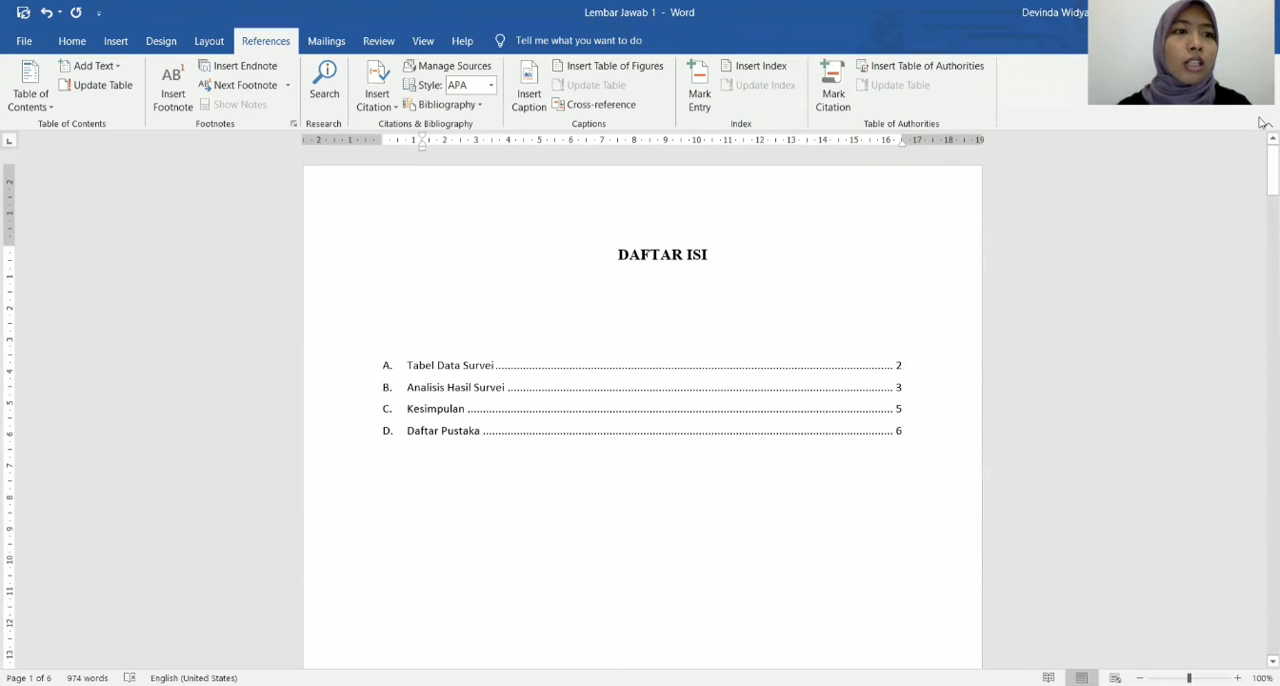
{"action": "left_click", "coordinate": [30, 45]}
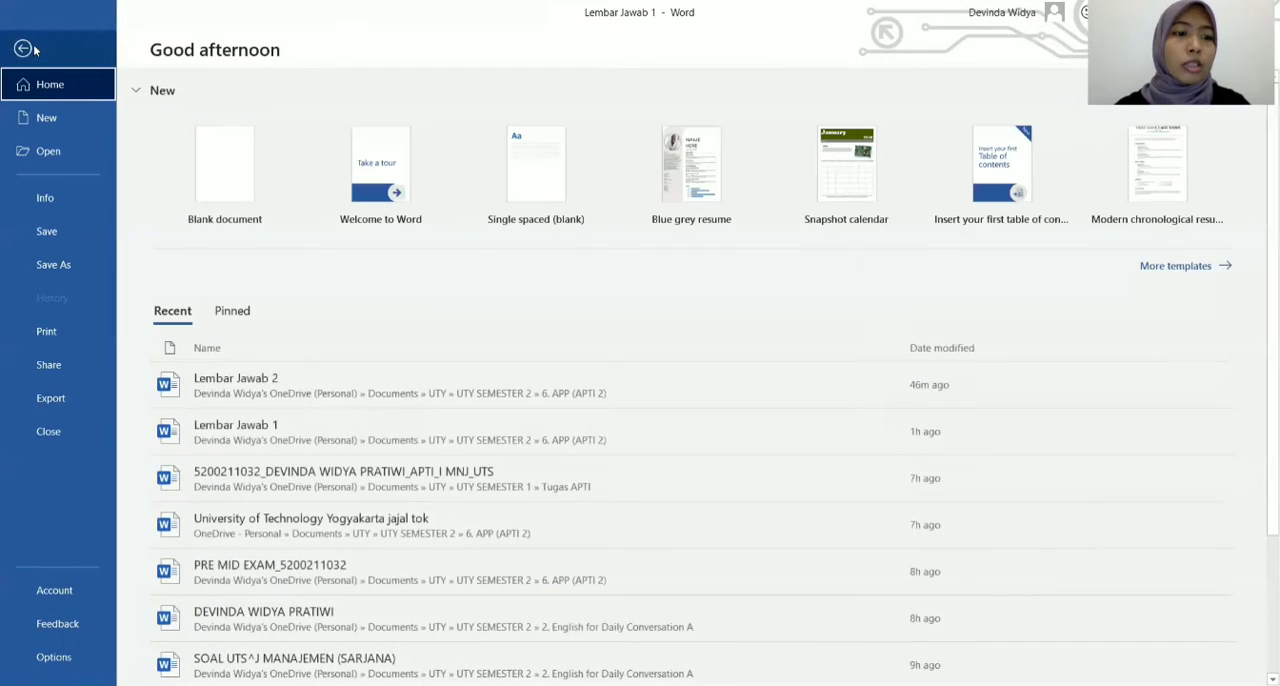
{"action": "left_click", "coordinate": [55, 657]}
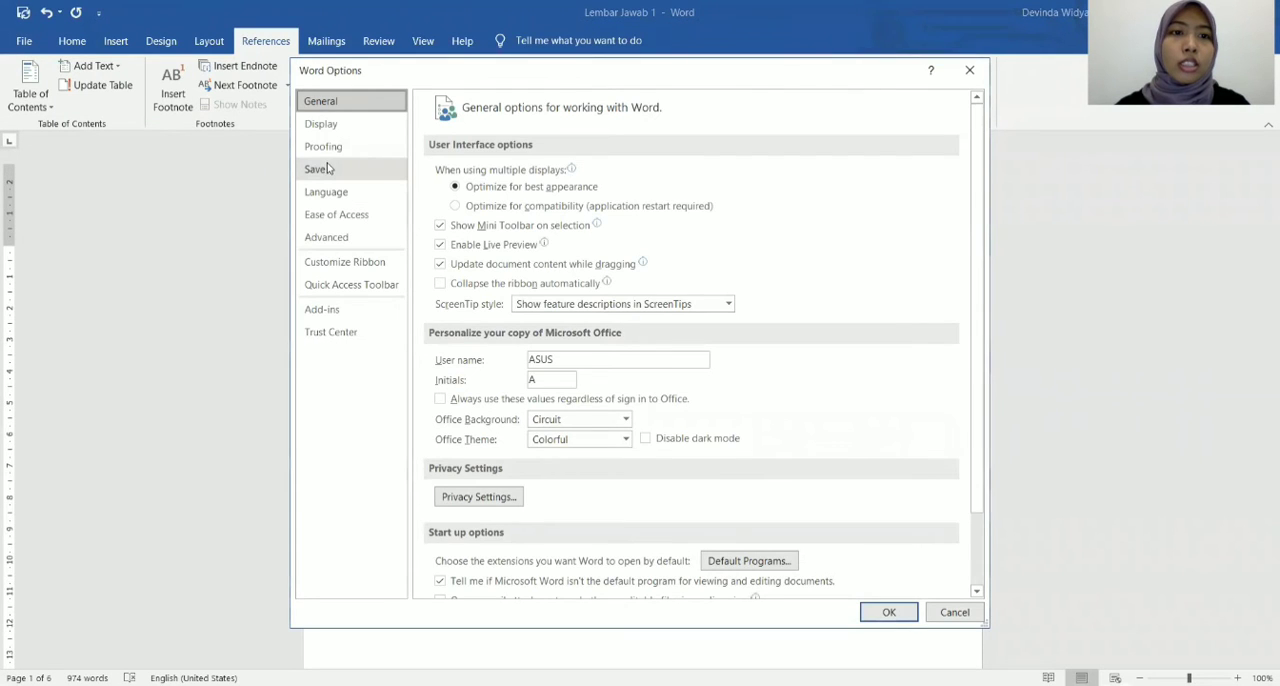
{"action": "left_click", "coordinate": [326, 172]}
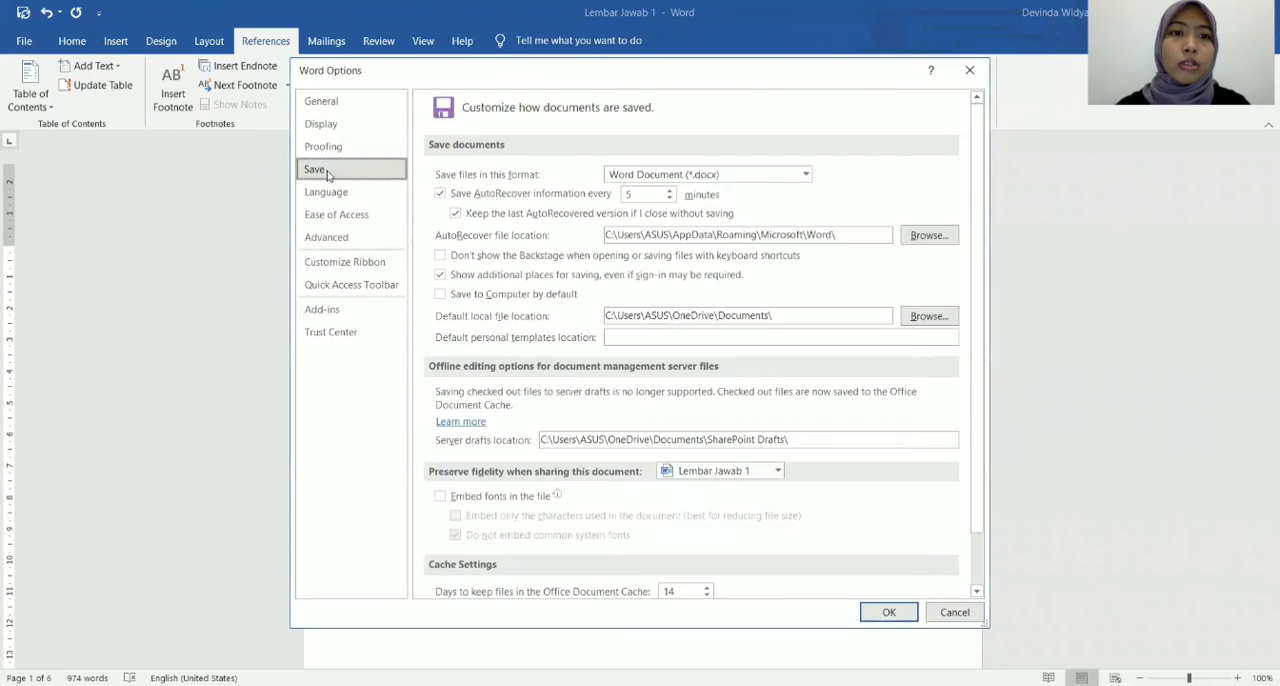
{"action": "left_click", "coordinate": [441, 194]}
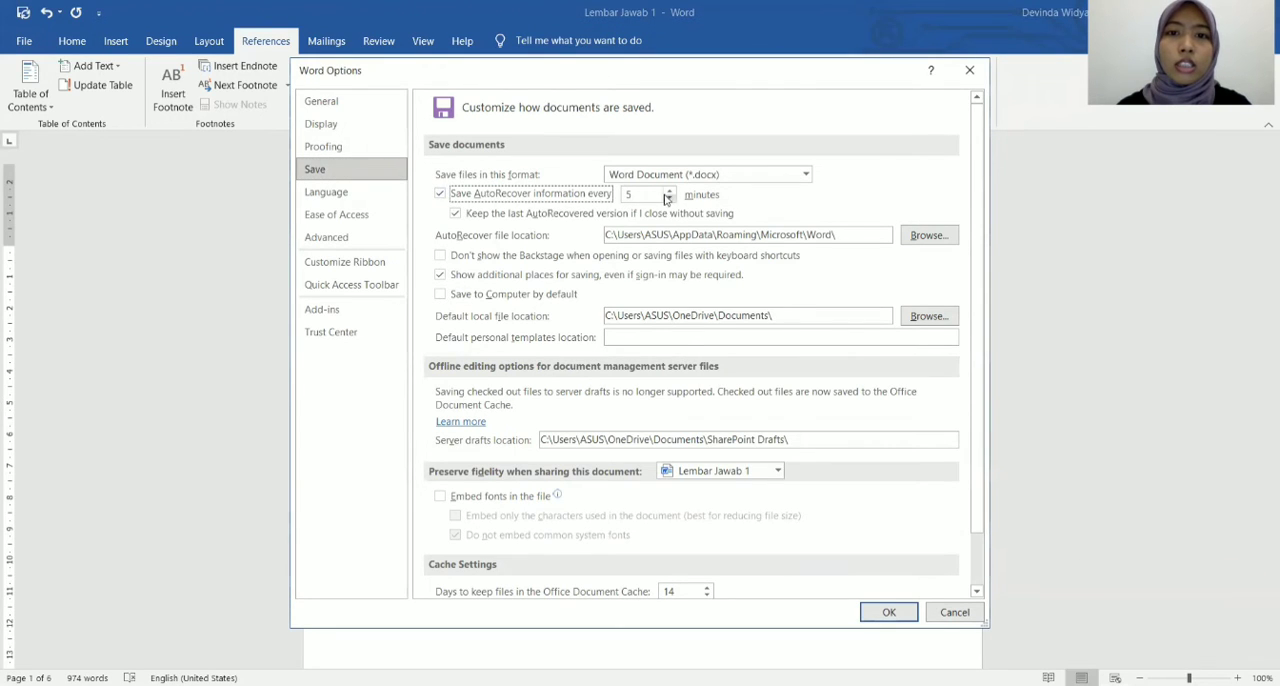
{"action": "left_click", "coordinate": [669, 199]}
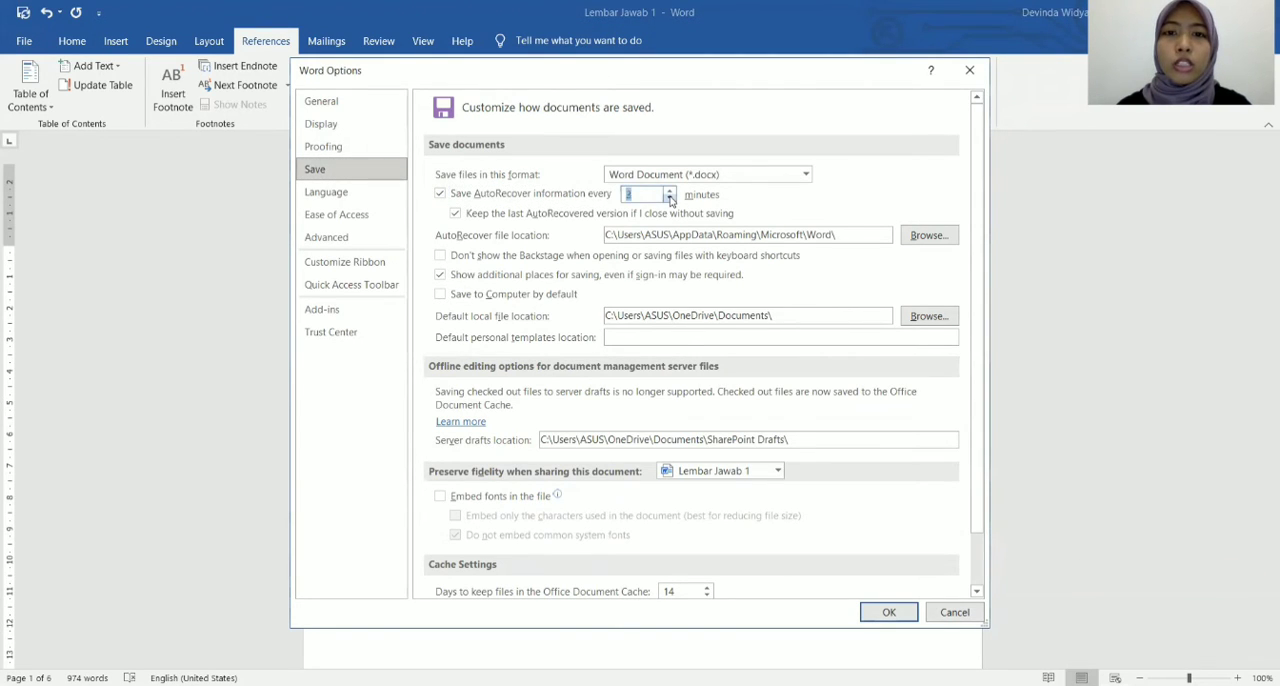
{"action": "left_click", "coordinate": [670, 199]}
Enable embedding fonts in the file for Lembar Jawab 1 and apply the Word options.
{"action": "scroll", "coordinate": [606, 255], "scroll_direction": "down", "scroll_amount": 1}
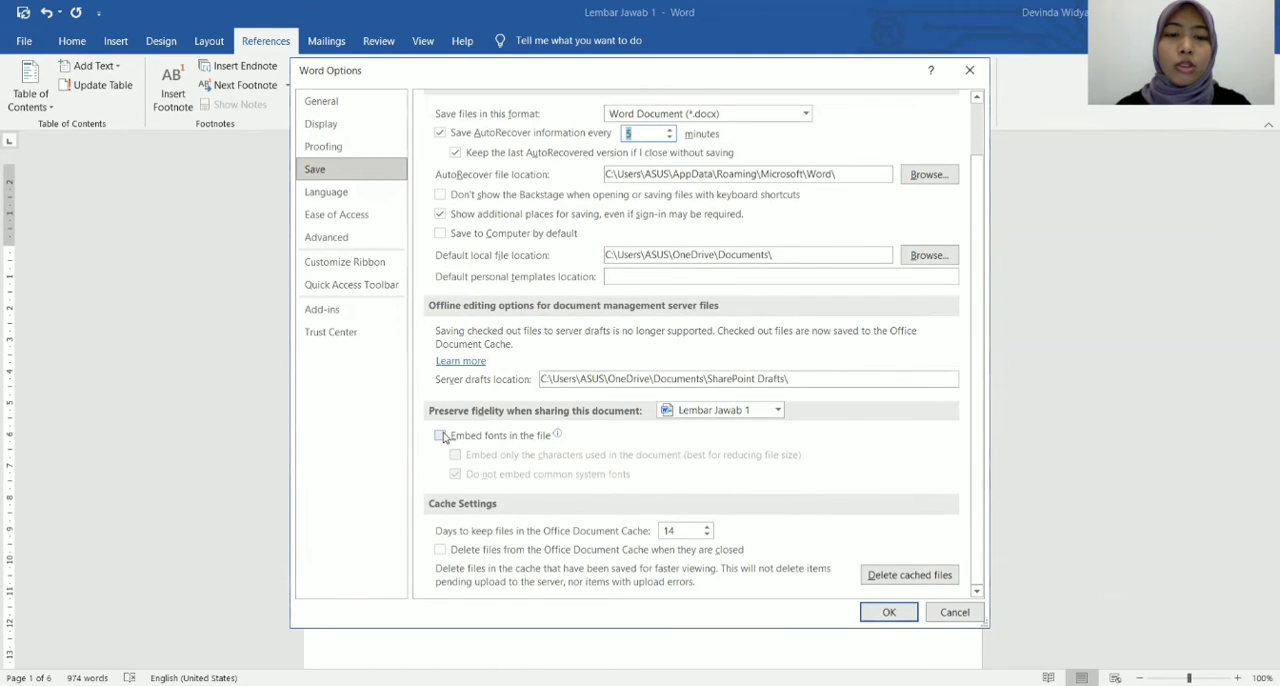
{"action": "mouse_move", "coordinate": [441, 443]}
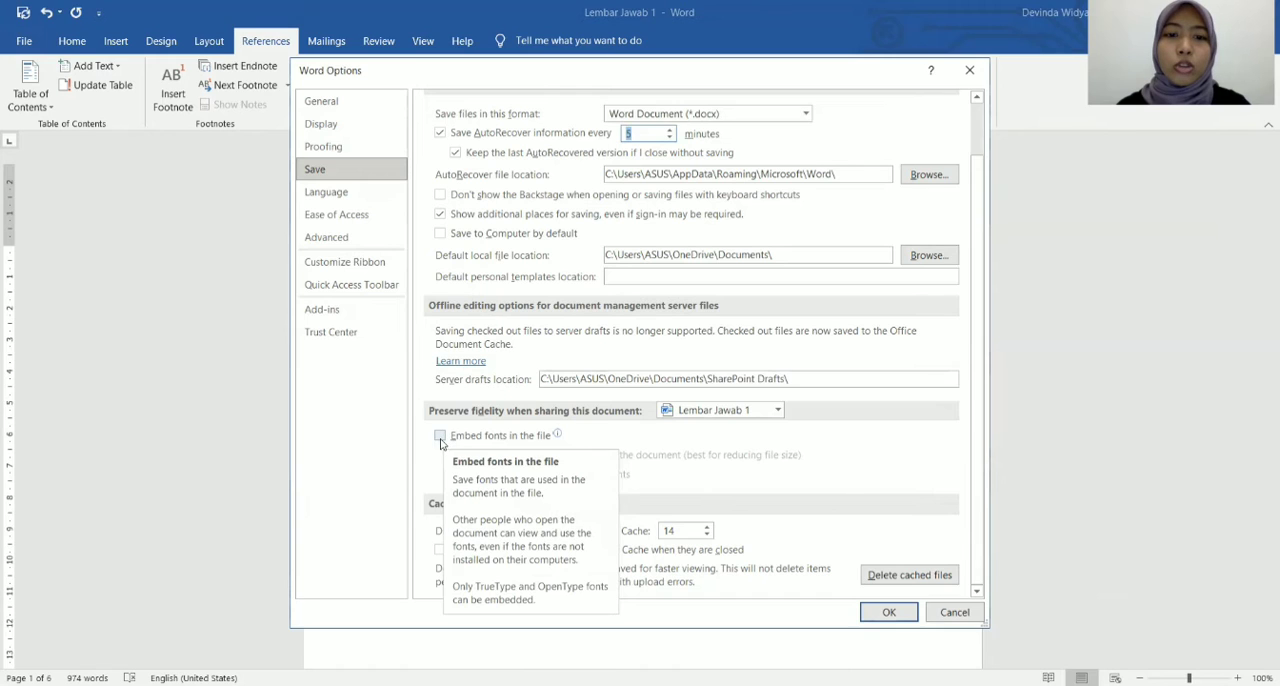
{"action": "left_click", "coordinate": [441, 440]}
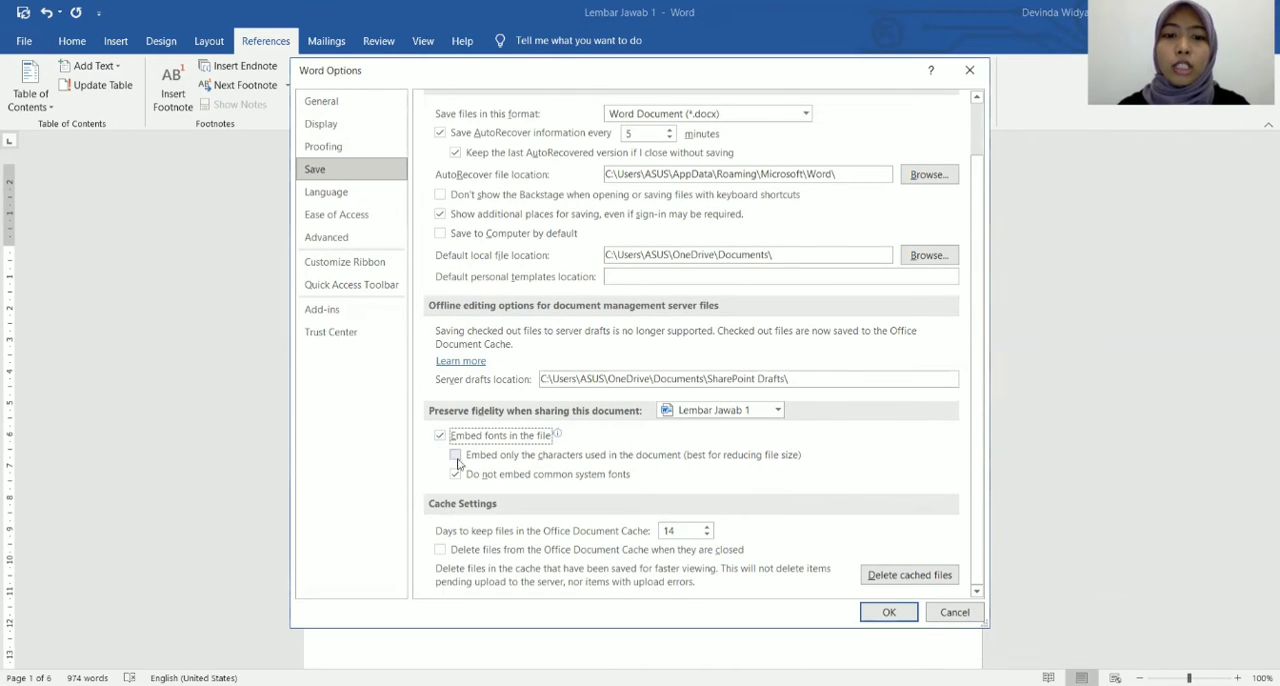
{"action": "left_click", "coordinate": [890, 614]}
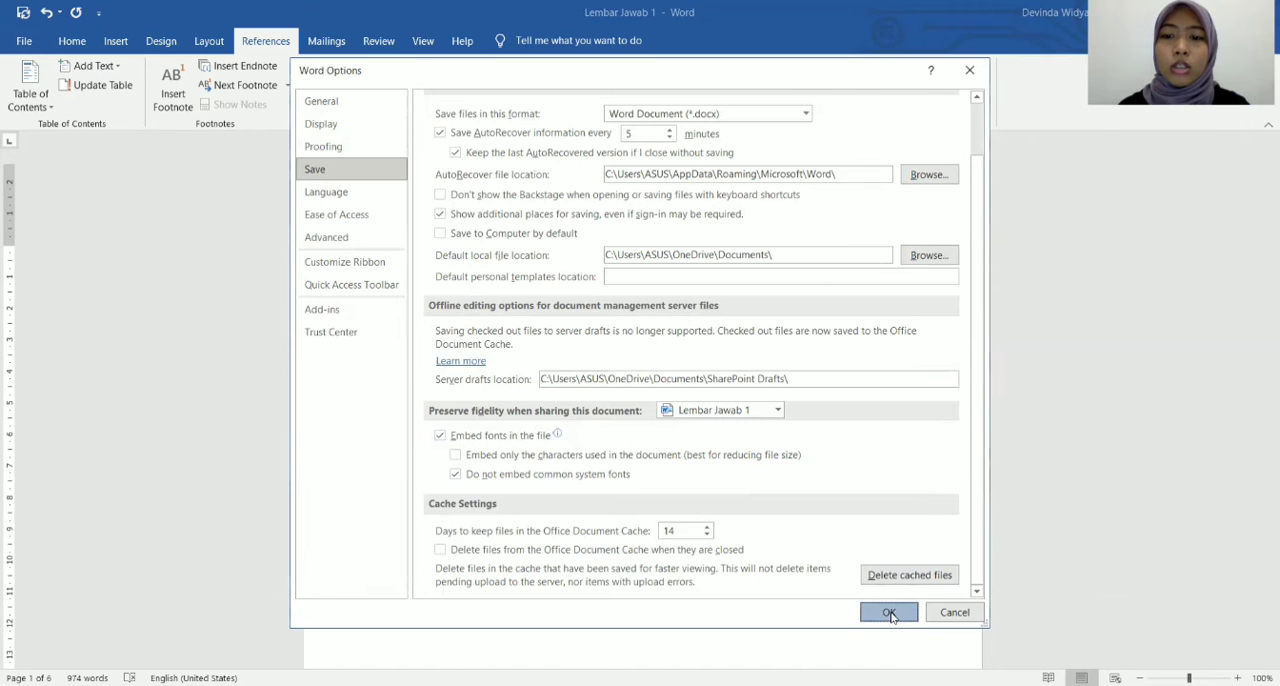
Save the Lembar Jawab 1 document under its existing name.
{"action": "left_click", "coordinate": [40, 42]}
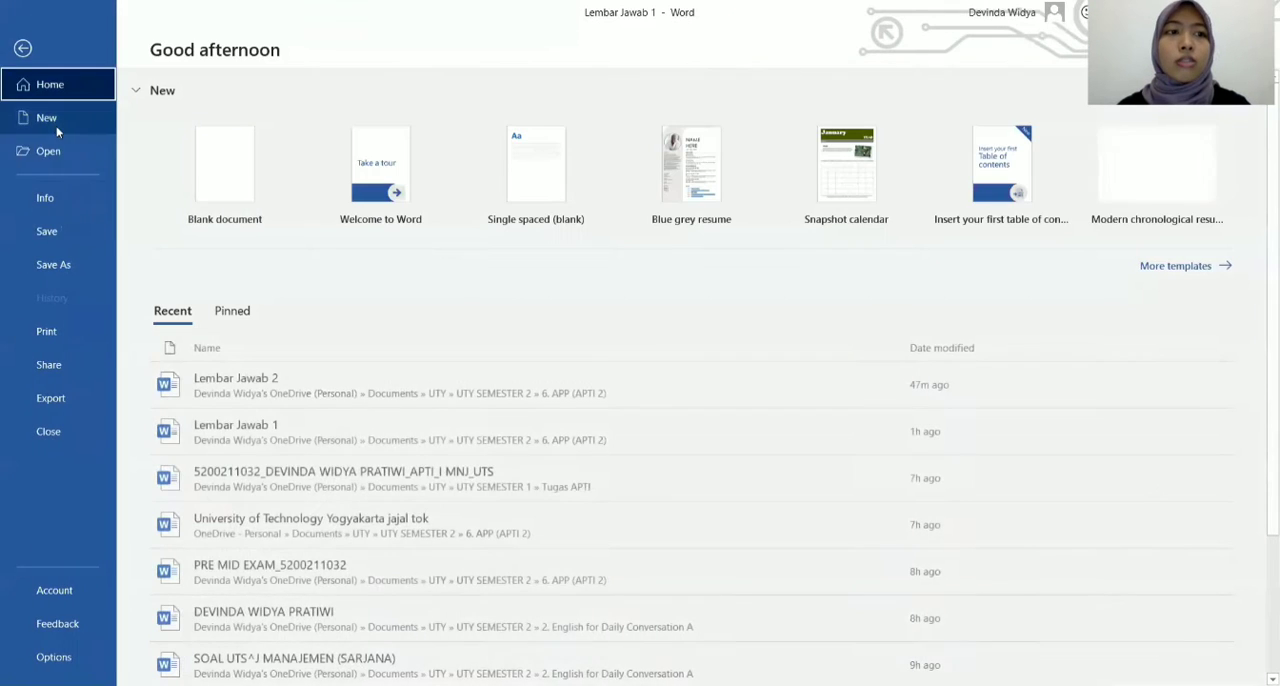
{"action": "left_click", "coordinate": [52, 229]}
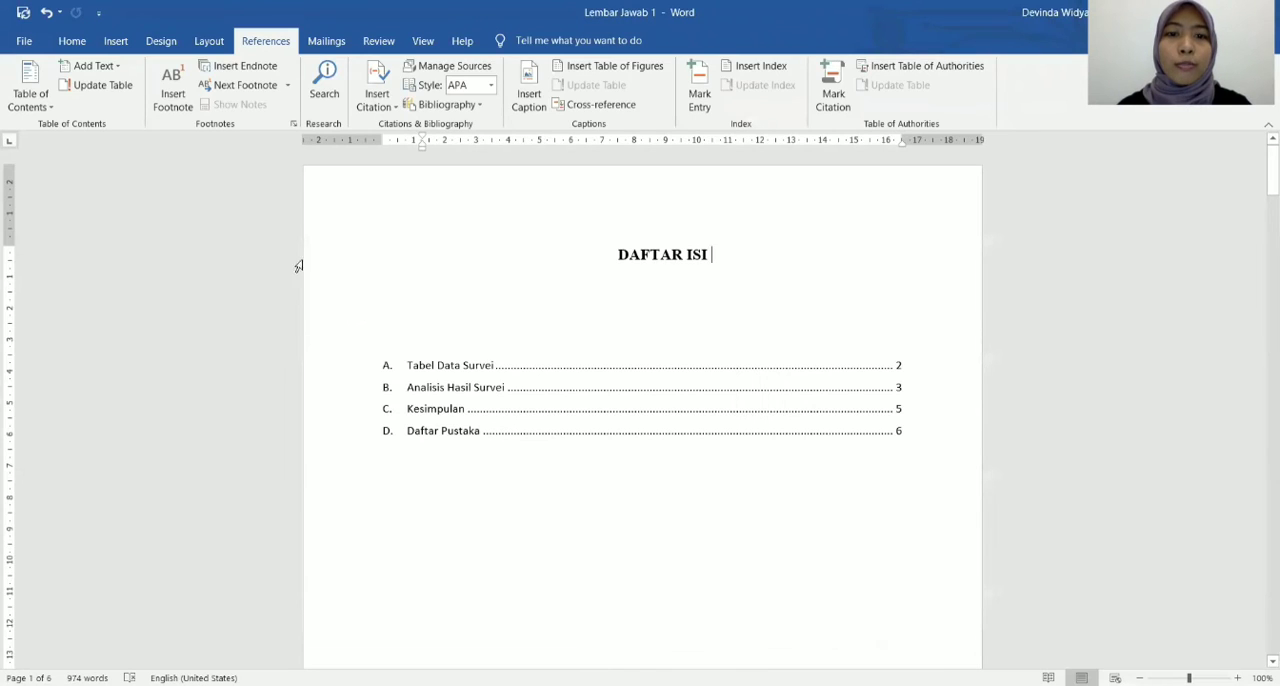
{"action": "scroll", "coordinate": [789, 322], "scroll_direction": "down", "scroll_amount": 12}
{"action": "scroll", "coordinate": [789, 322], "scroll_direction": "down", "scroll_amount": 12}
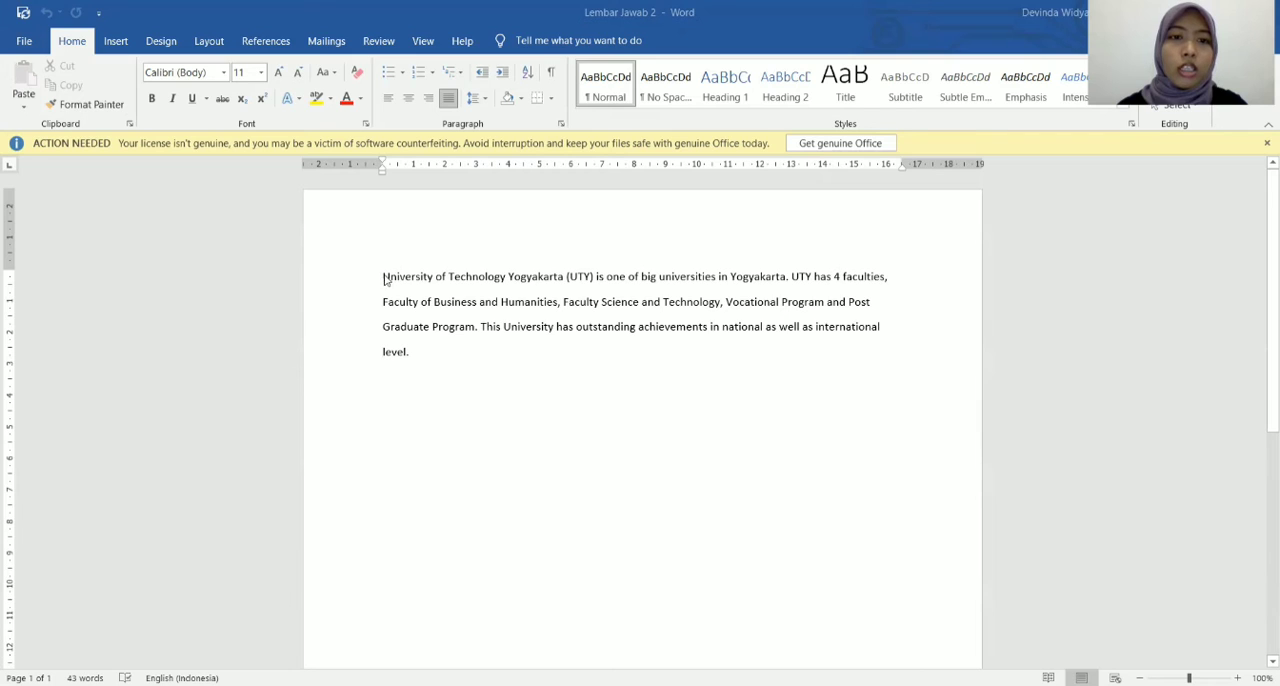
{"action": "mouse_move", "coordinate": [384, 279]}
{"action": "left_mouse_down"}
{"action": "mouse_move", "coordinate": [564, 279]}
{"action": "mouse_move", "coordinate": [389, 284]}
{"action": "left_mouse_up"}
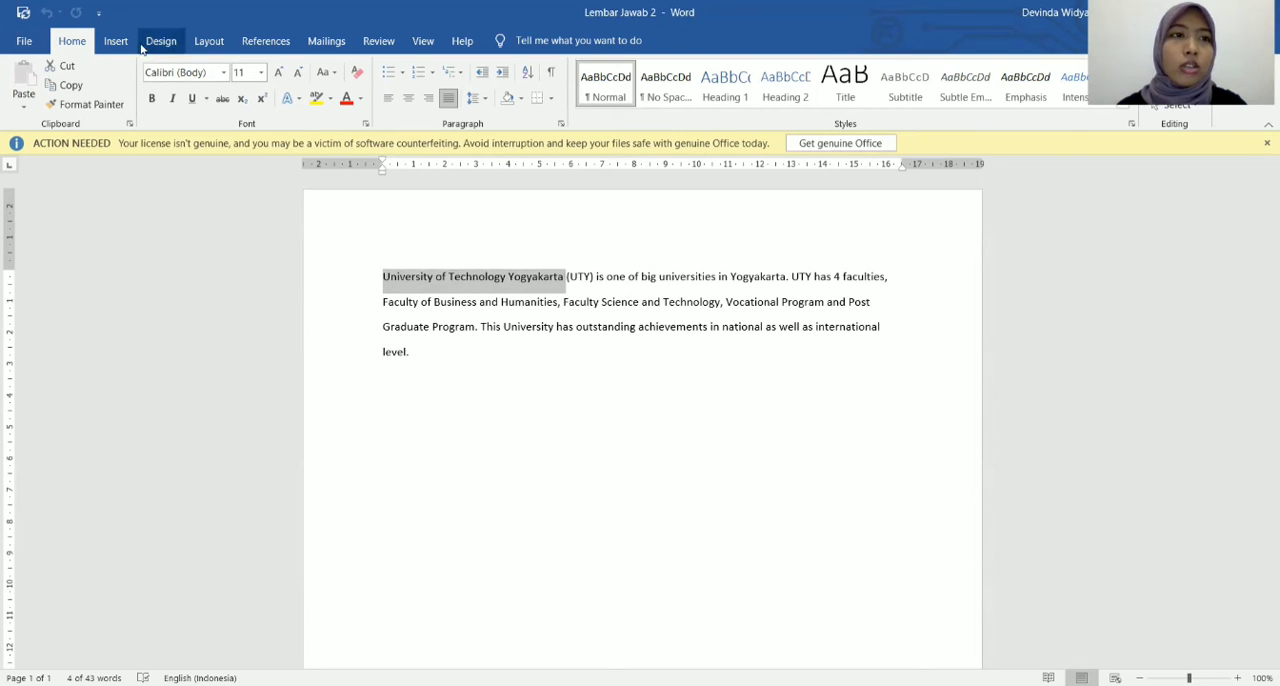
{"action": "left_click", "coordinate": [115, 42]}
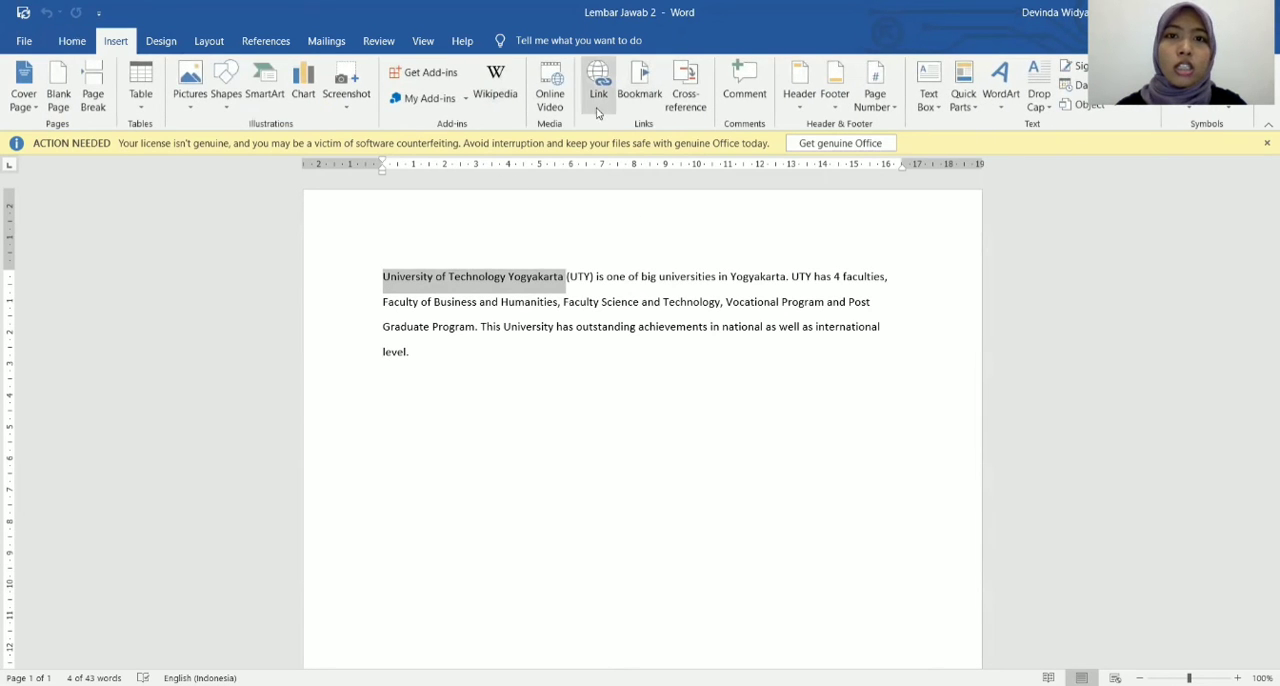
{"action": "left_click", "coordinate": [597, 110]}
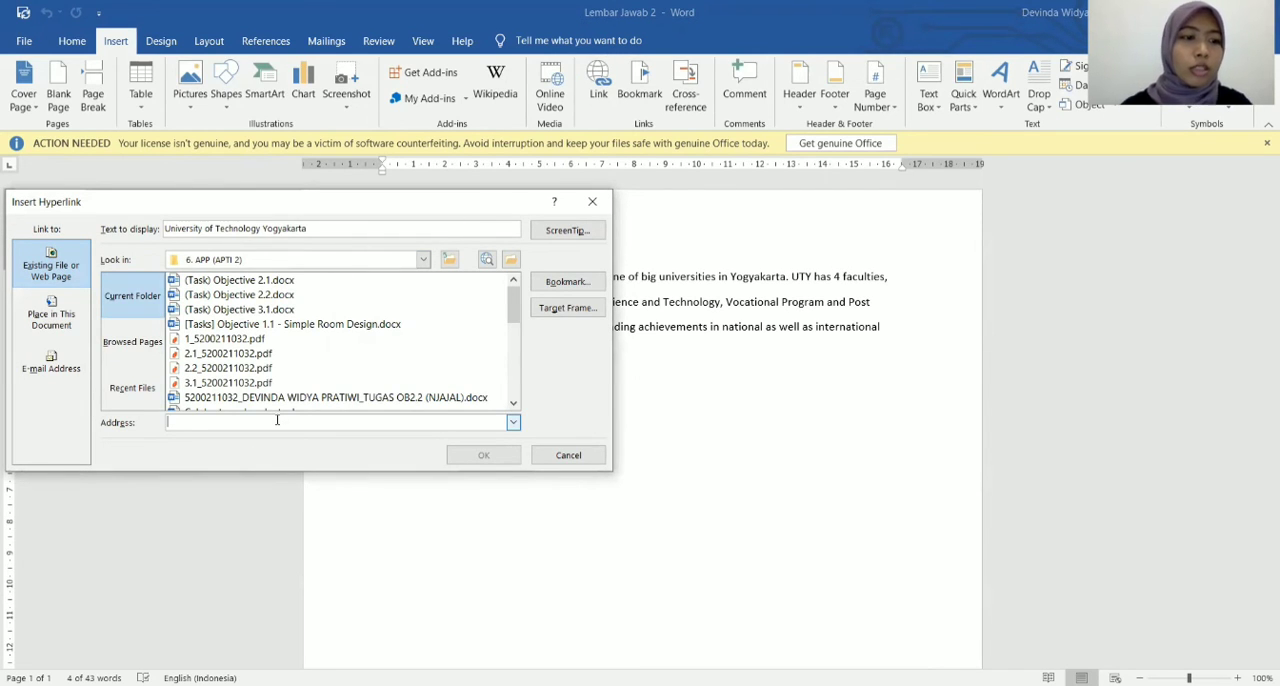
{"action": "type", "text": "H"}
{"action": "key", "text": "BackSpace"}
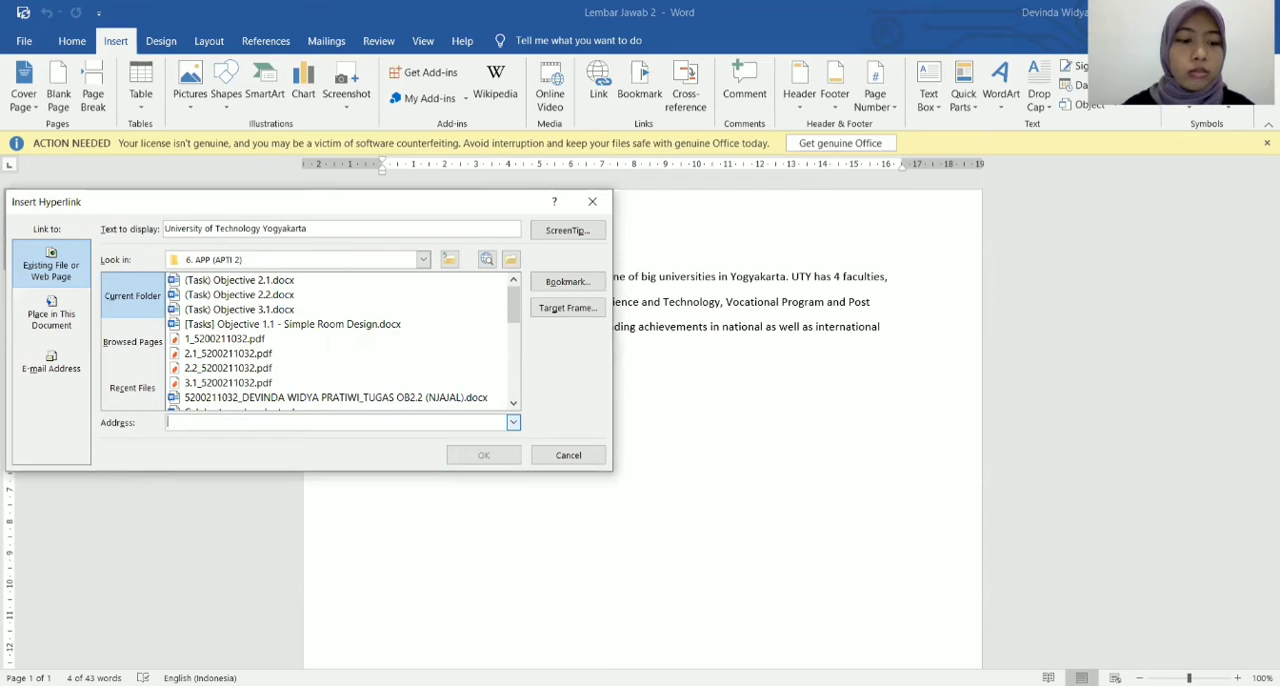
{"action": "type", "text": "htto"}
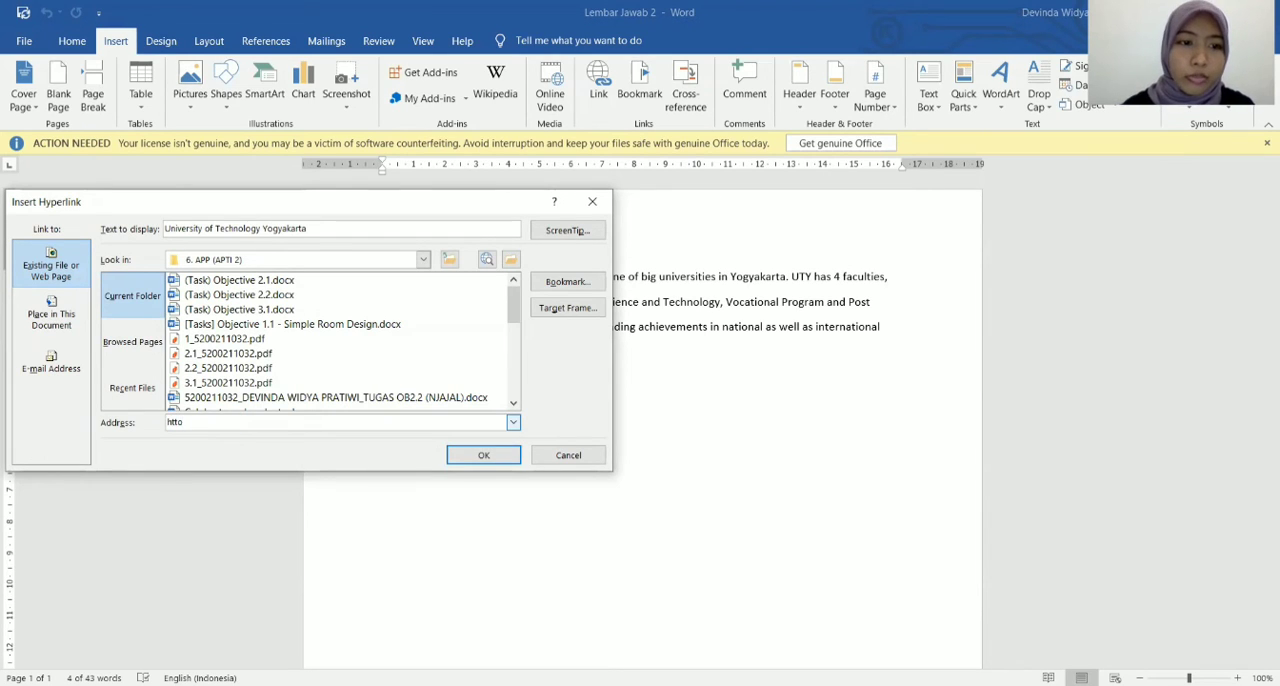
{"action": "key", "text": "BackSpace"}
{"action": "type", "text": "p"}
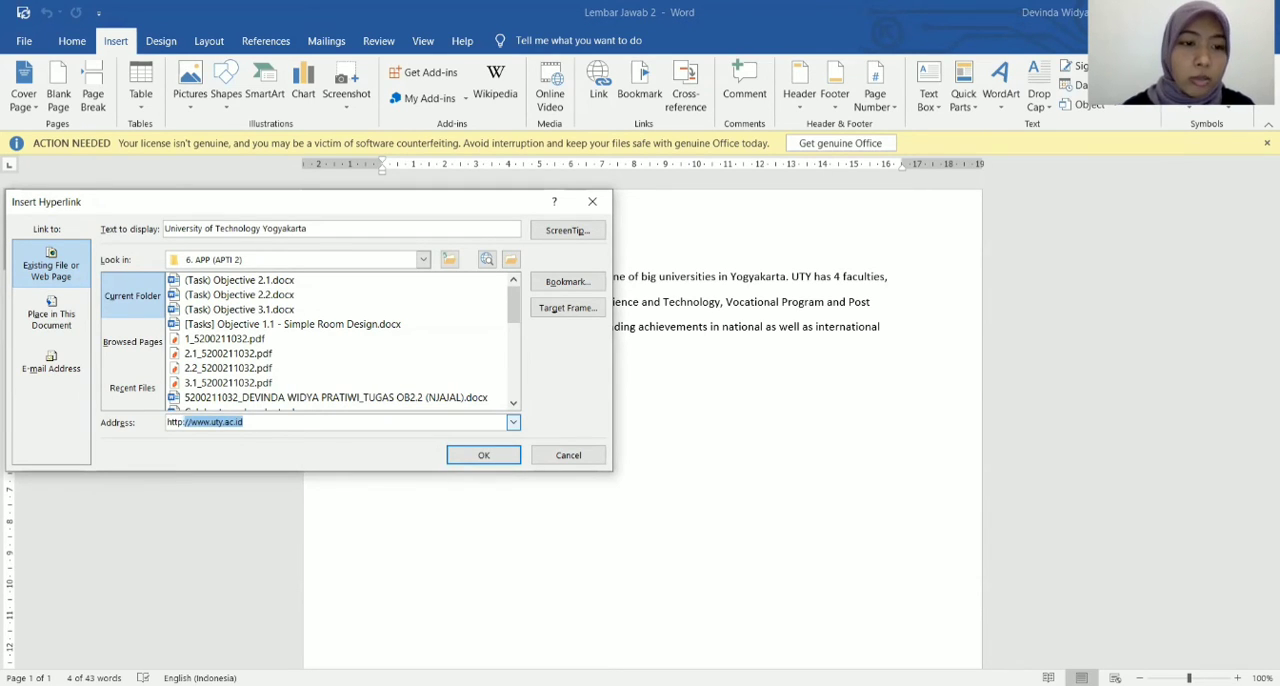
{"action": "type", "text": "://"}
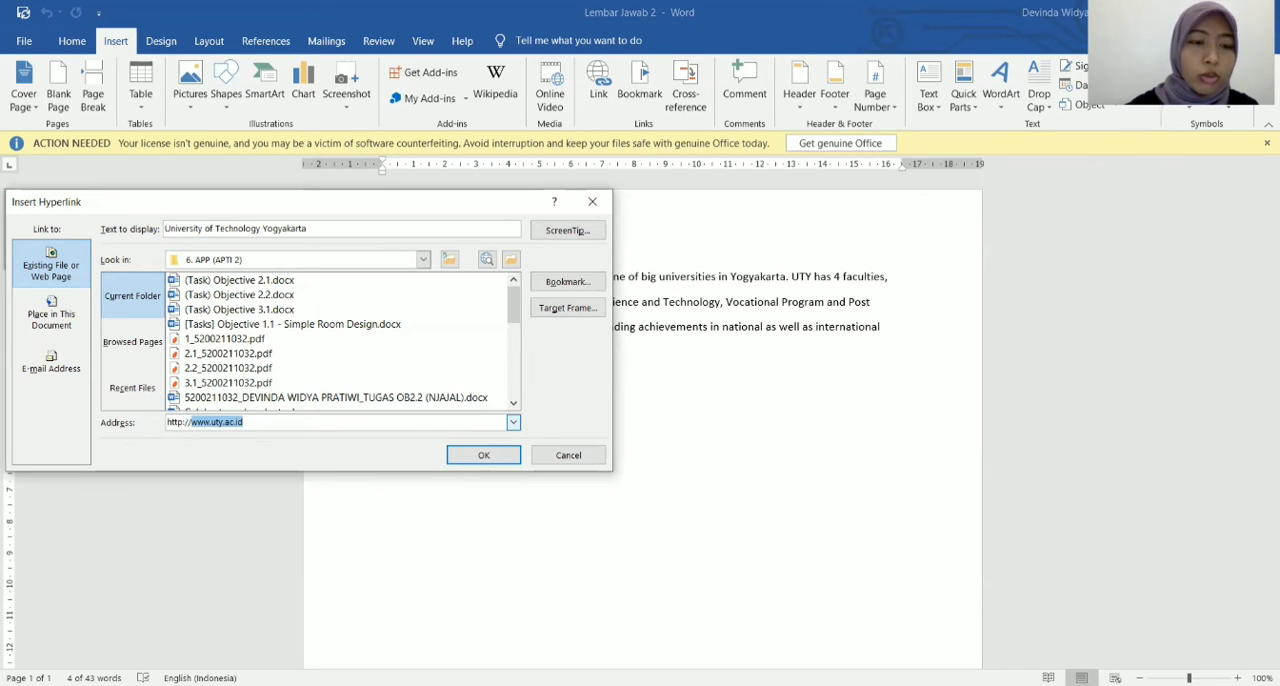
{"action": "left_click", "coordinate": [214, 422]}
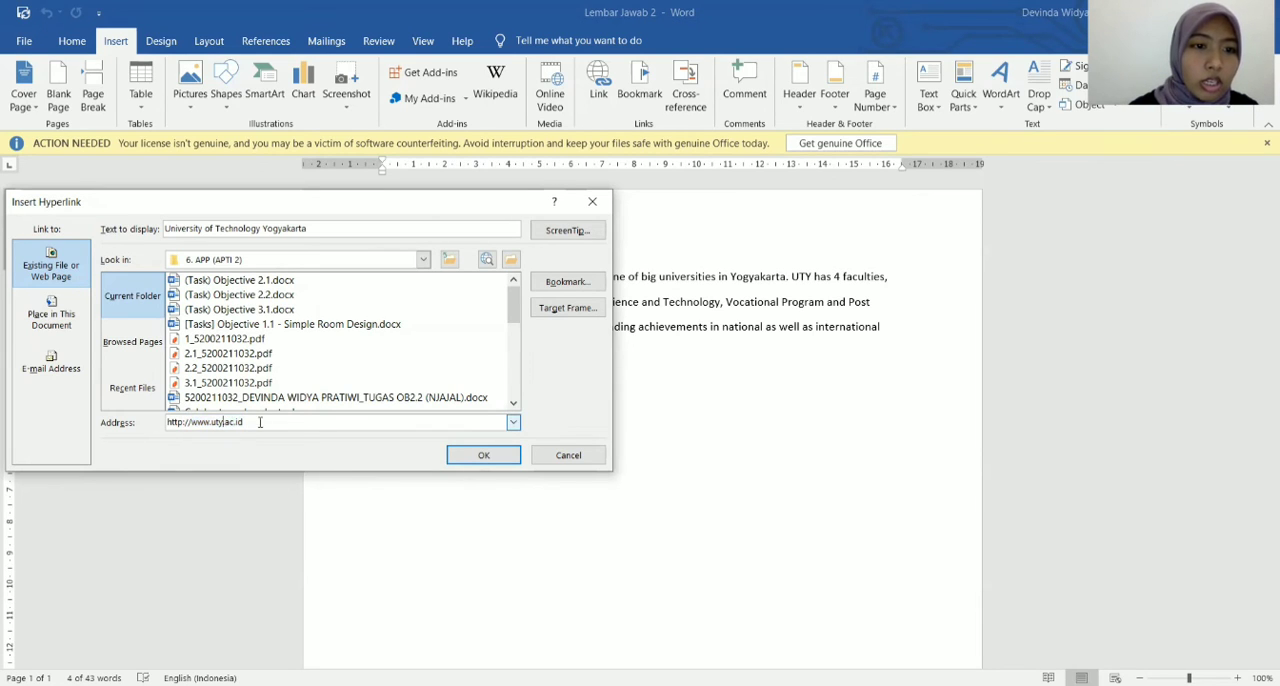
{"action": "left_click", "coordinate": [483, 457]}
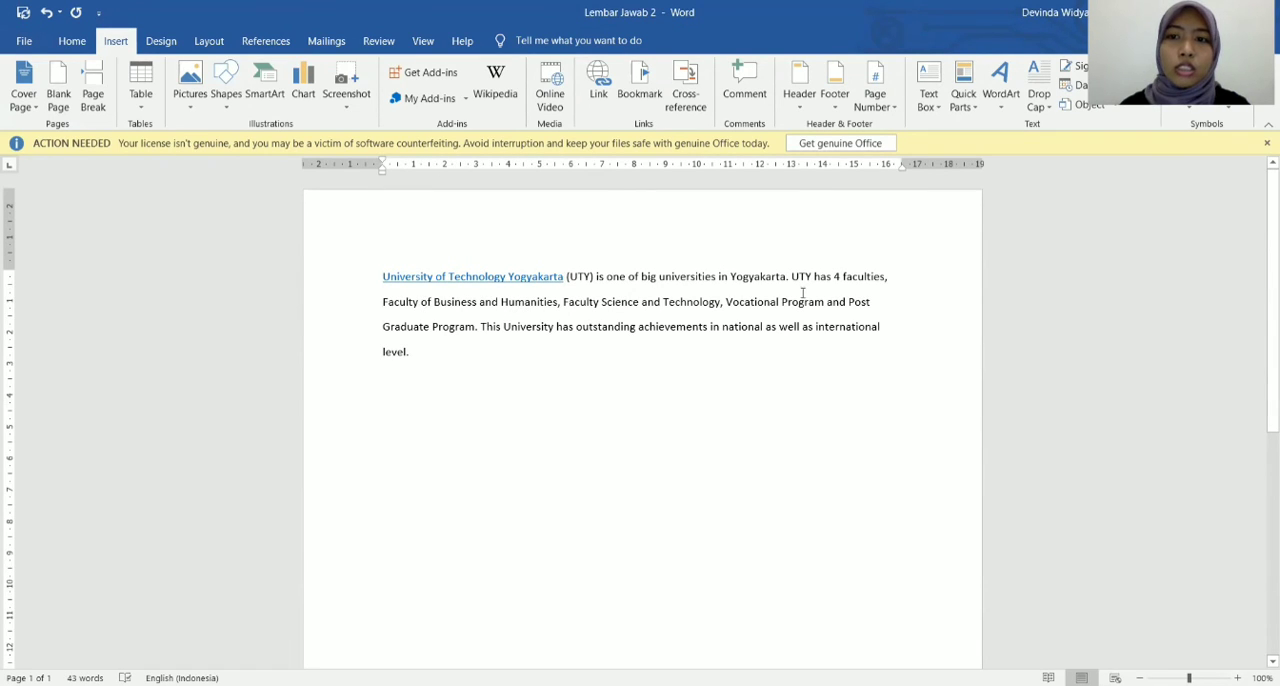
Add a bookmark named "fakultas" to the word "faculties" in the first line.
{"action": "left_click_drag", "start_coordinate": [887, 278], "coordinate": [843, 278]}
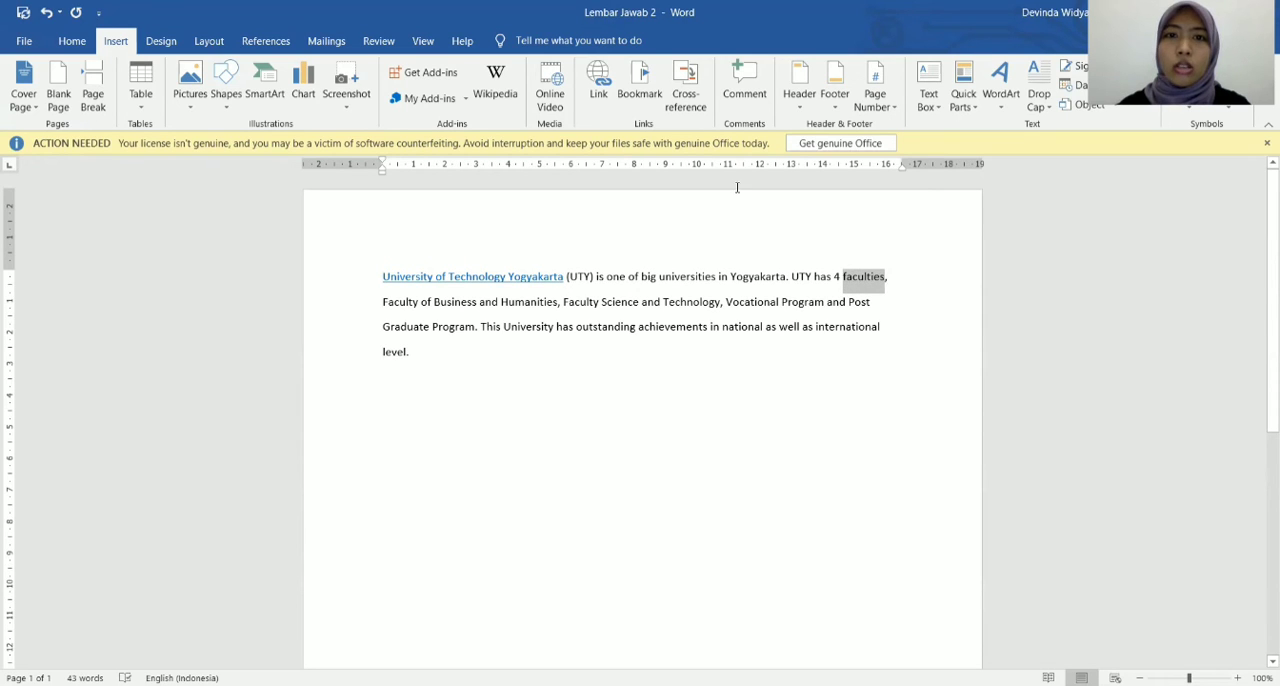
{"action": "left_click", "coordinate": [640, 80]}
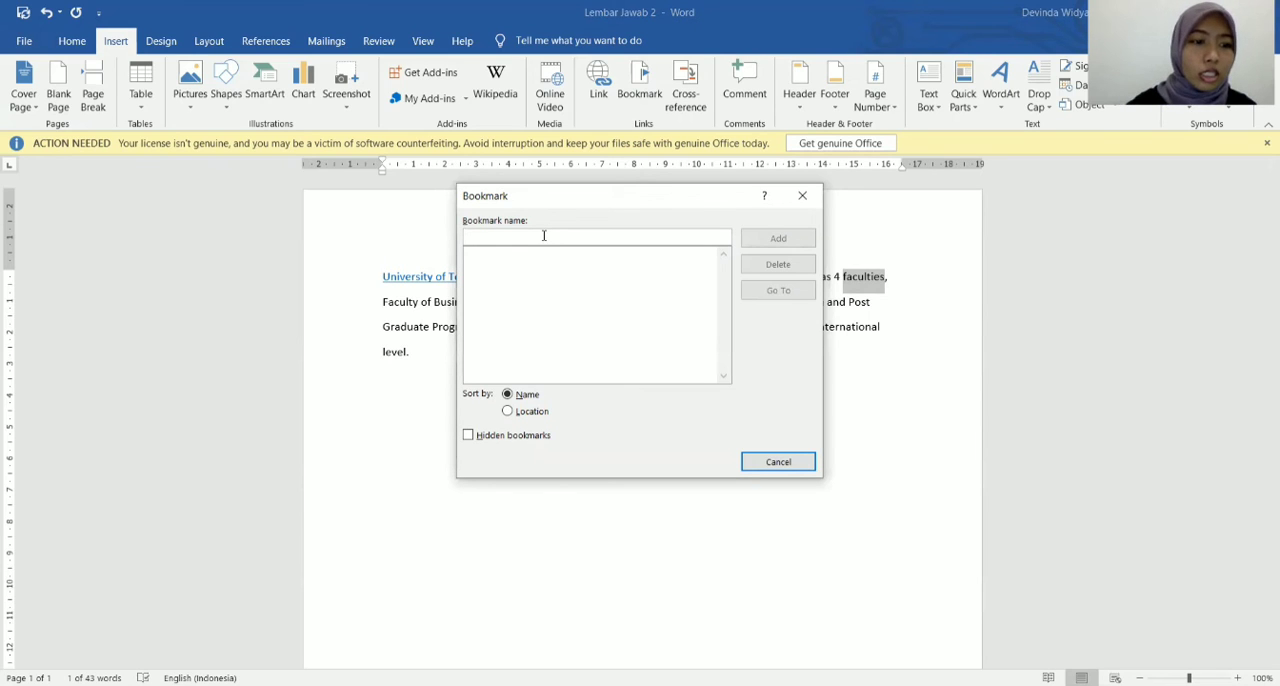
{"action": "type", "text": "fakultas"}
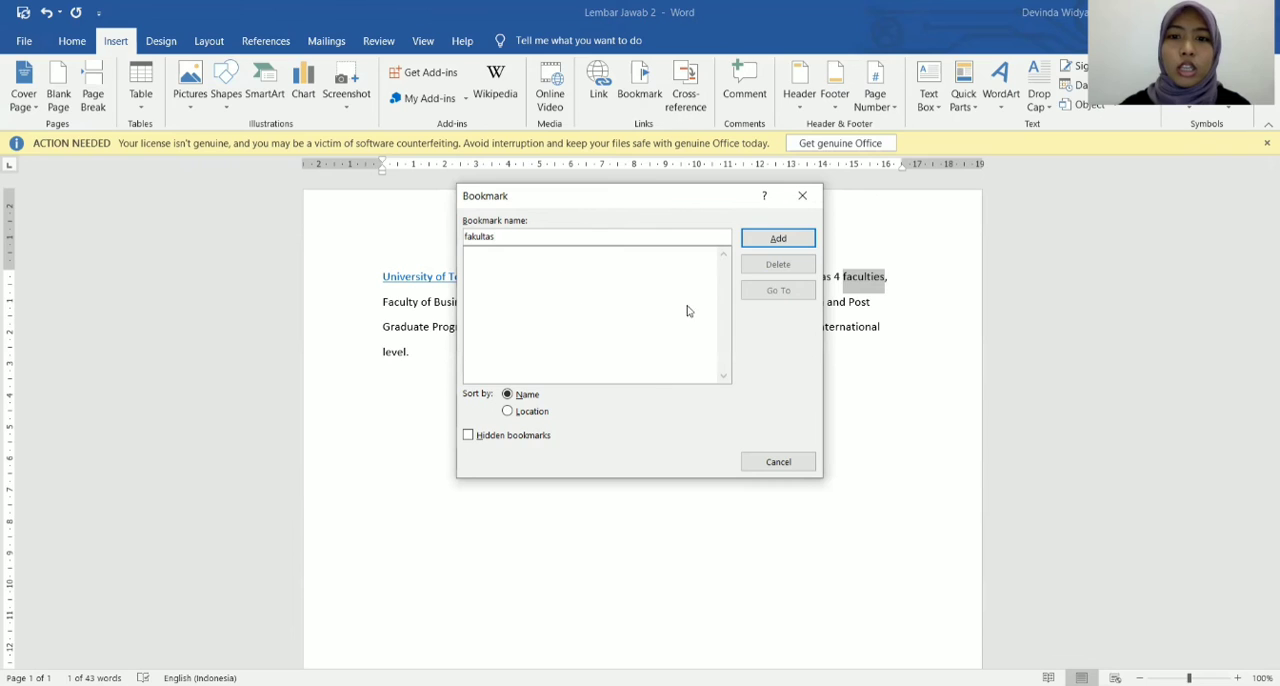
{"action": "left_click", "coordinate": [779, 240]}
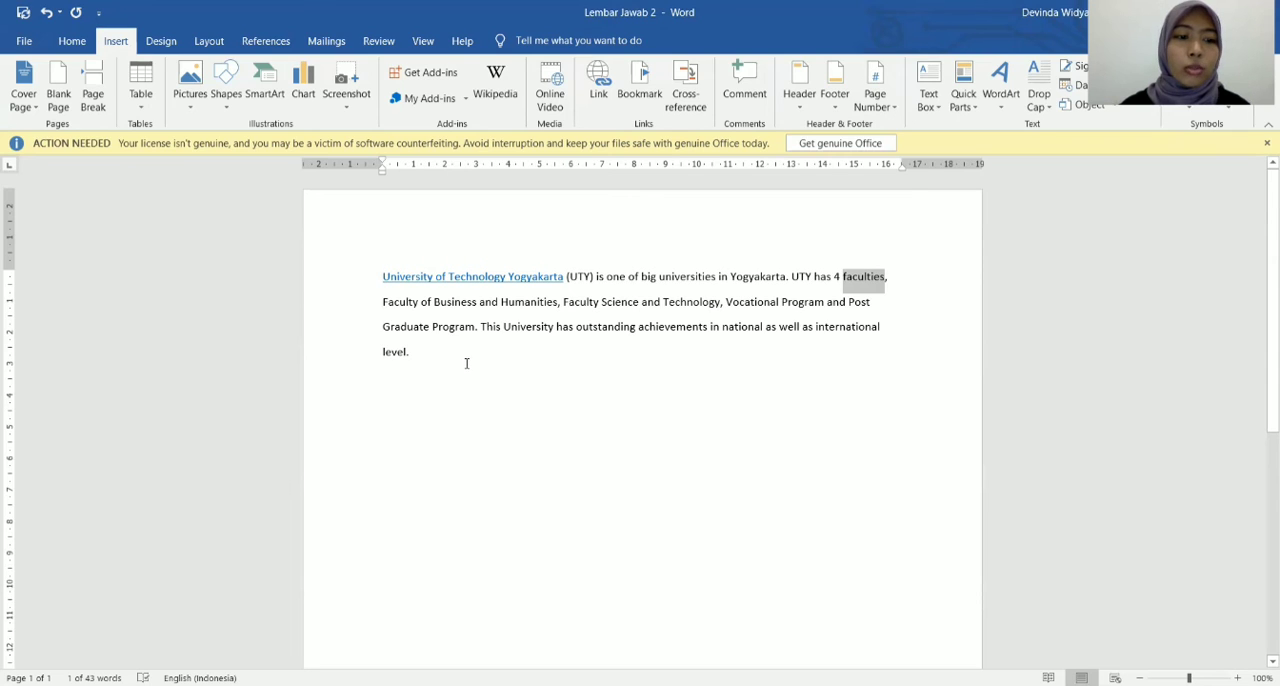
Change the font of the entire text to Arial and save the document.
{"action": "left_click_drag", "start_coordinate": [414, 353], "coordinate": [360, 268]}
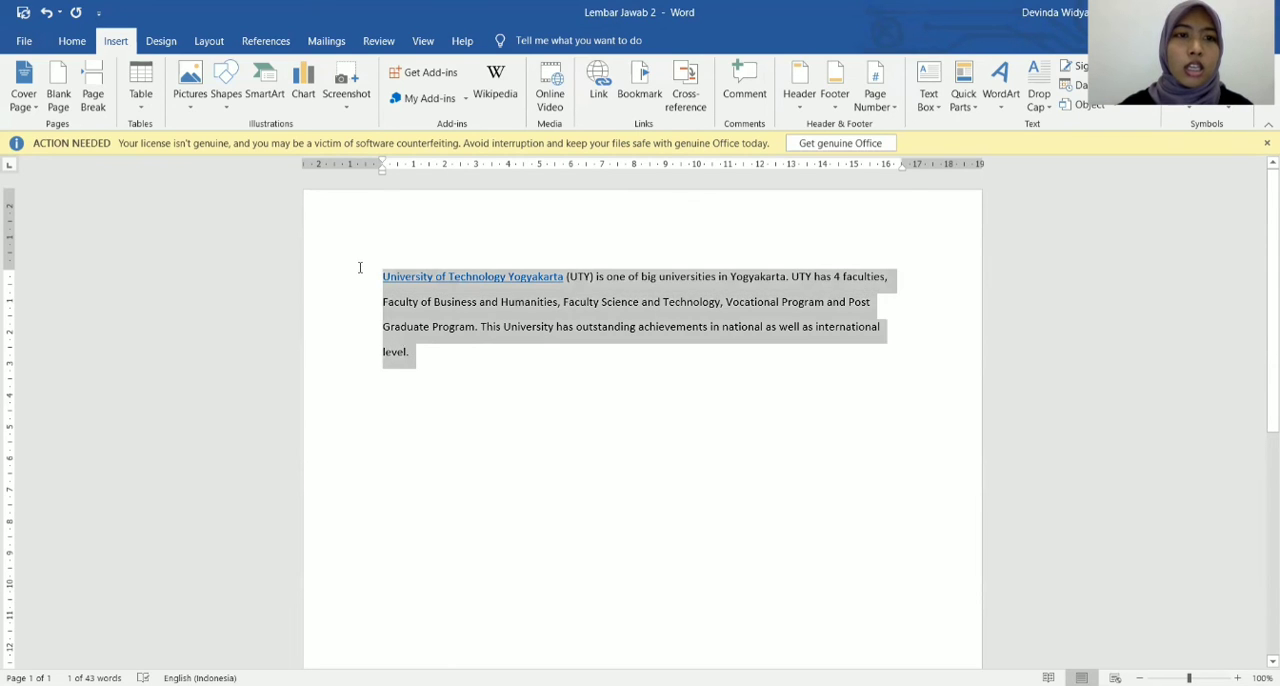
{"action": "left_click", "coordinate": [78, 42]}
{"action": "left_click", "coordinate": [225, 73]}
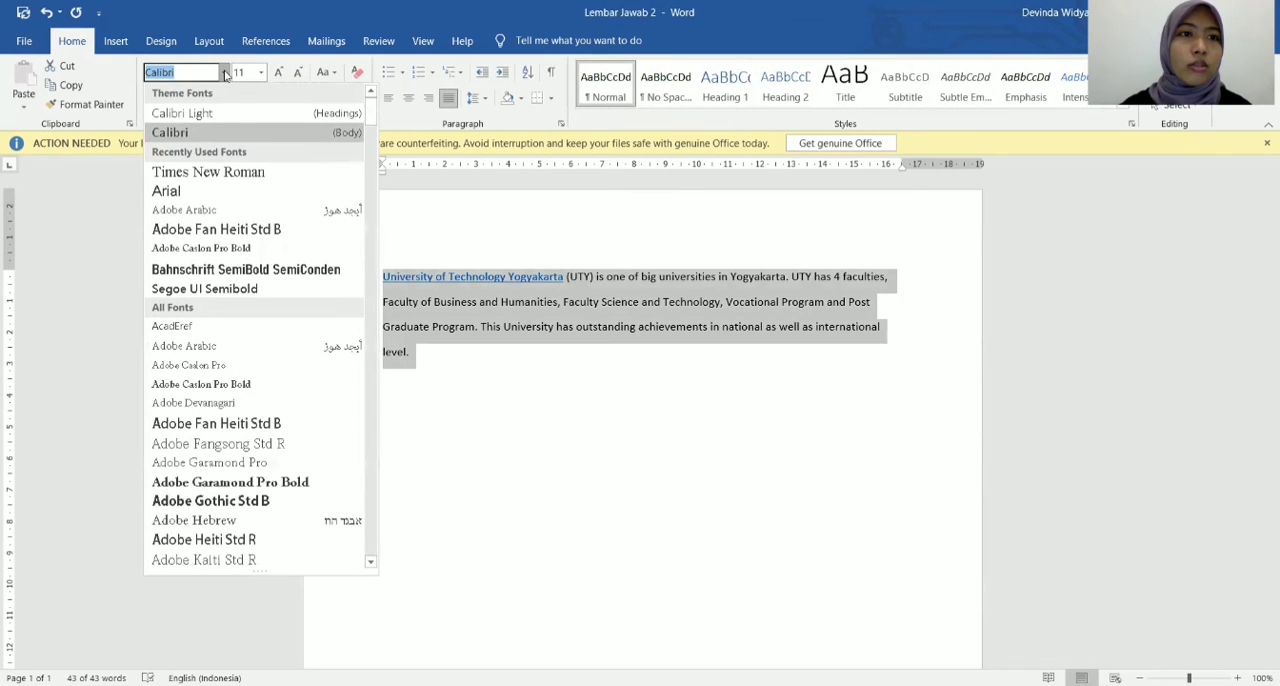
{"action": "left_click", "coordinate": [204, 197]}
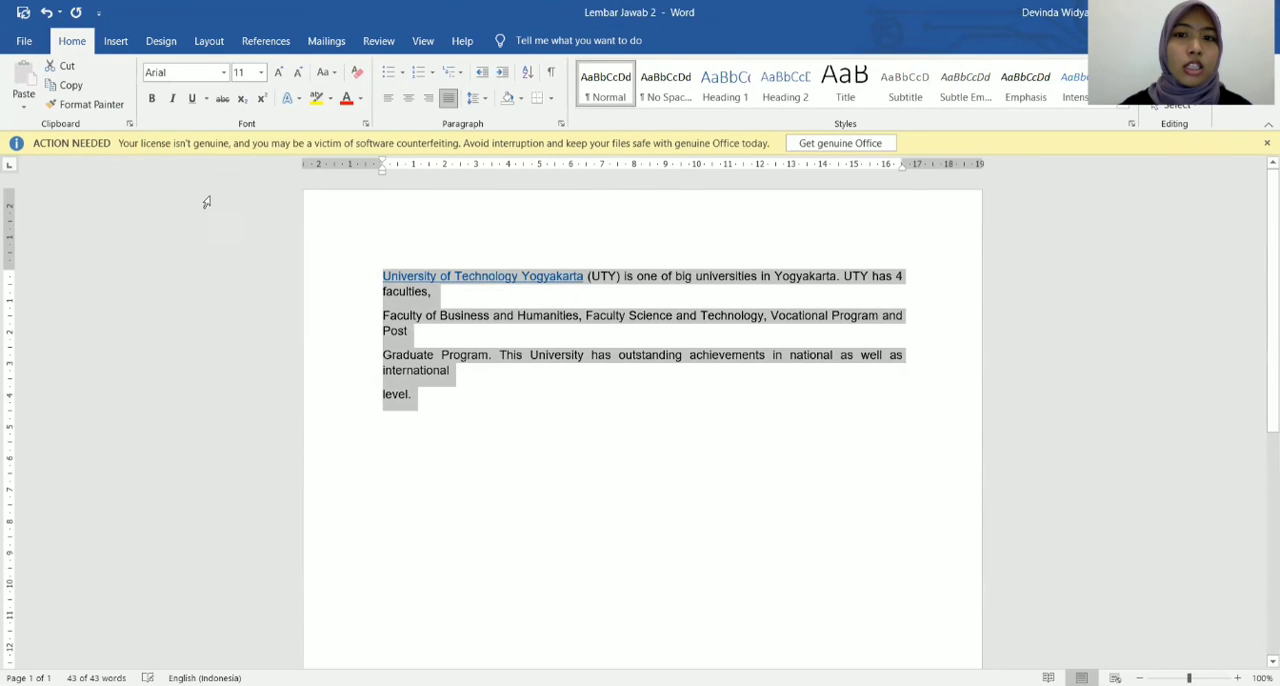
{"action": "left_click", "coordinate": [454, 399]}
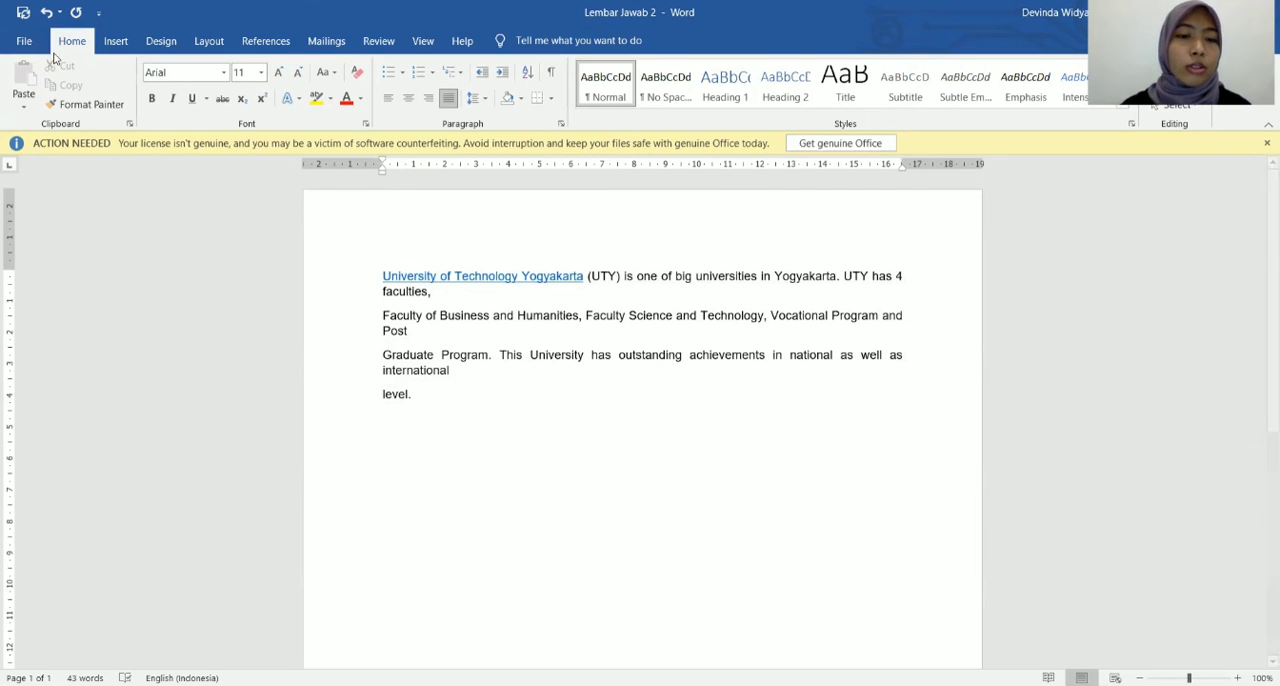
{"action": "left_click", "coordinate": [24, 41]}
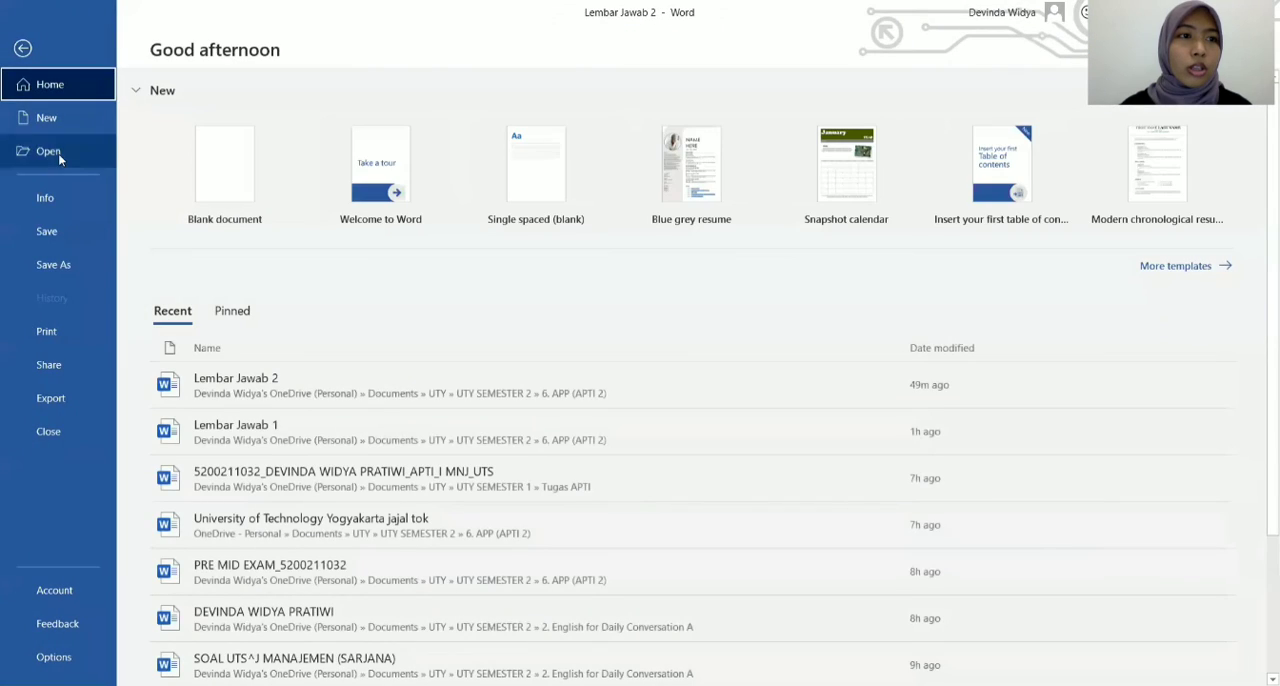
{"action": "left_click", "coordinate": [47, 230]}
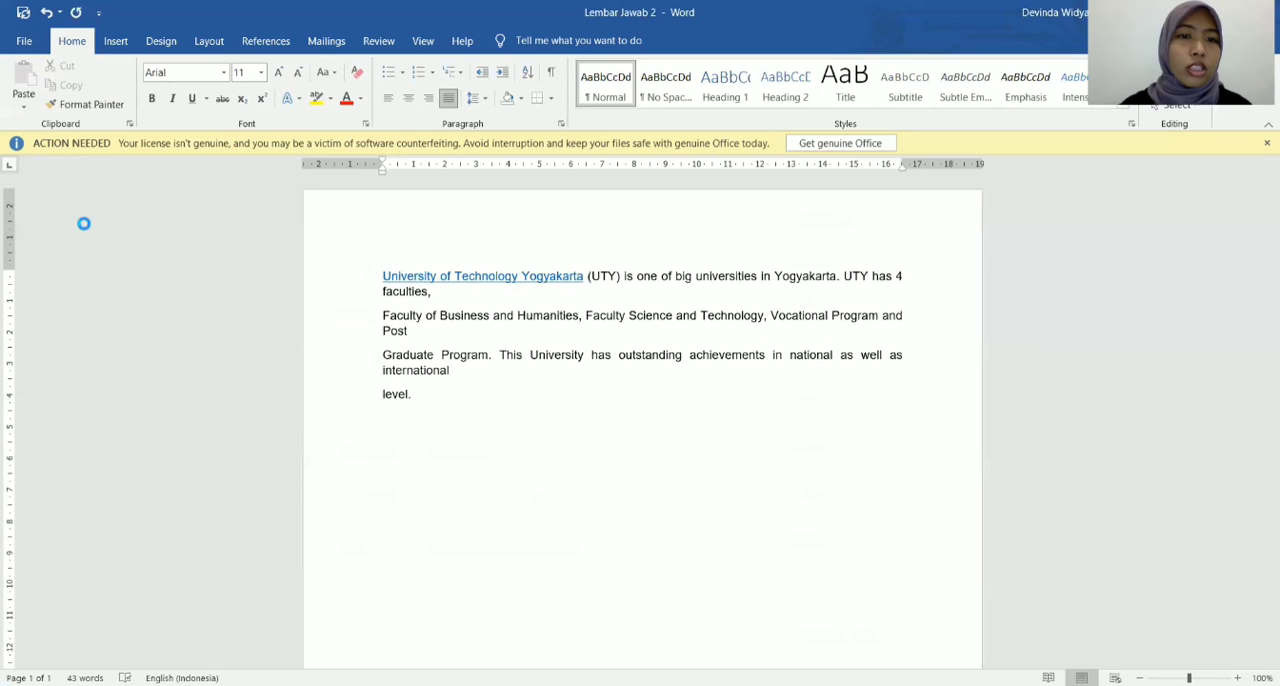
Remove the breaks before "level", "Graduate" and "Faculty of Business" to join the text into one paragraph, and save the document.
{"action": "left_click", "coordinate": [381, 394]}
{"action": "key", "text": "BackSpace"}
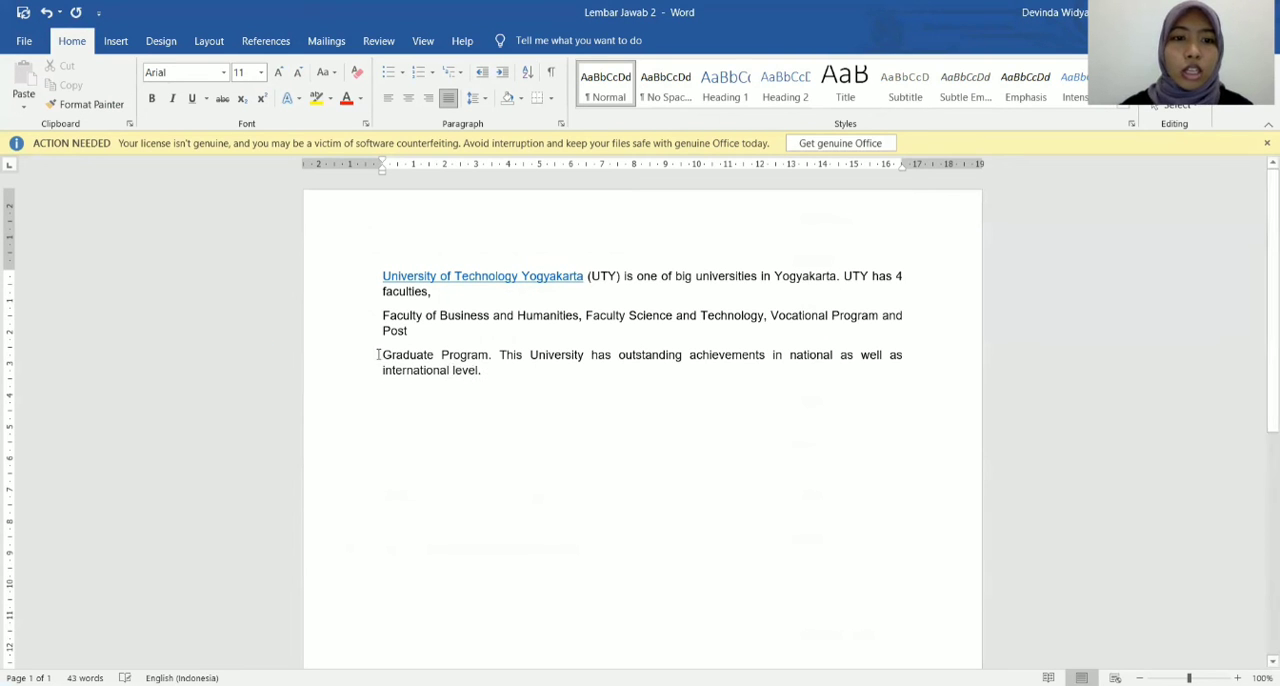
{"action": "left_click", "coordinate": [381, 355]}
{"action": "key", "text": "BackSpace"}
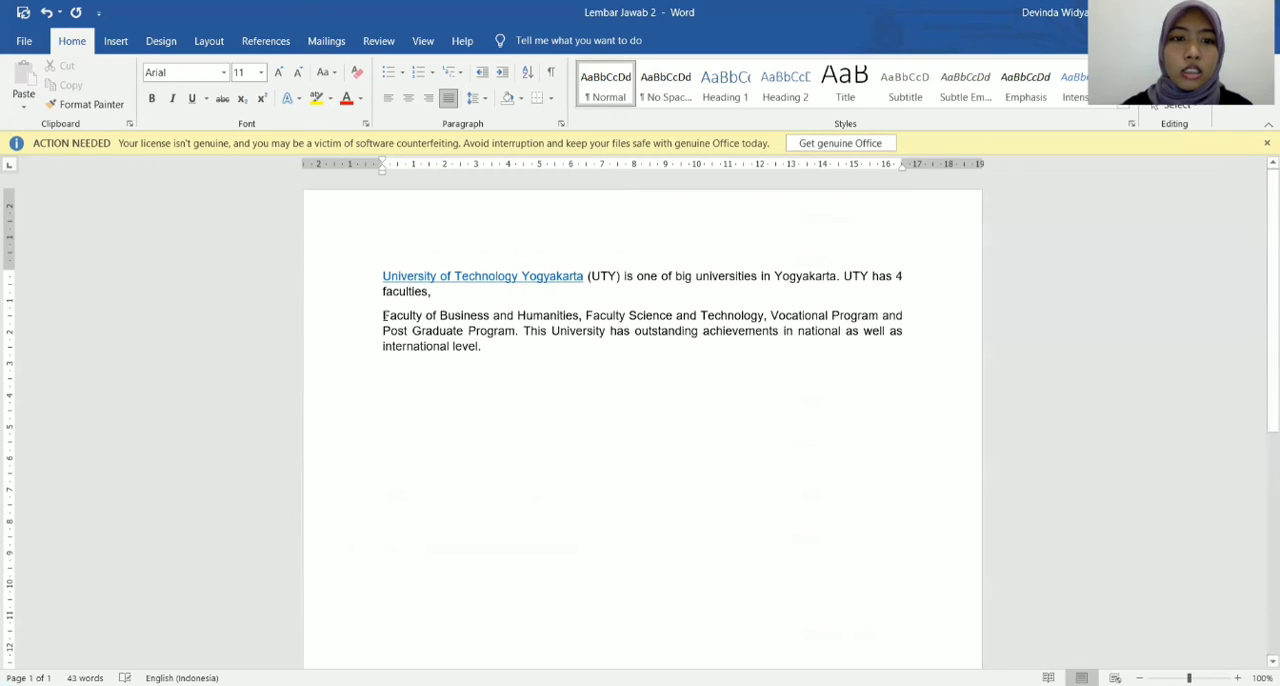
{"action": "left_click", "coordinate": [382, 315]}
{"action": "key", "text": "BackSpace"}
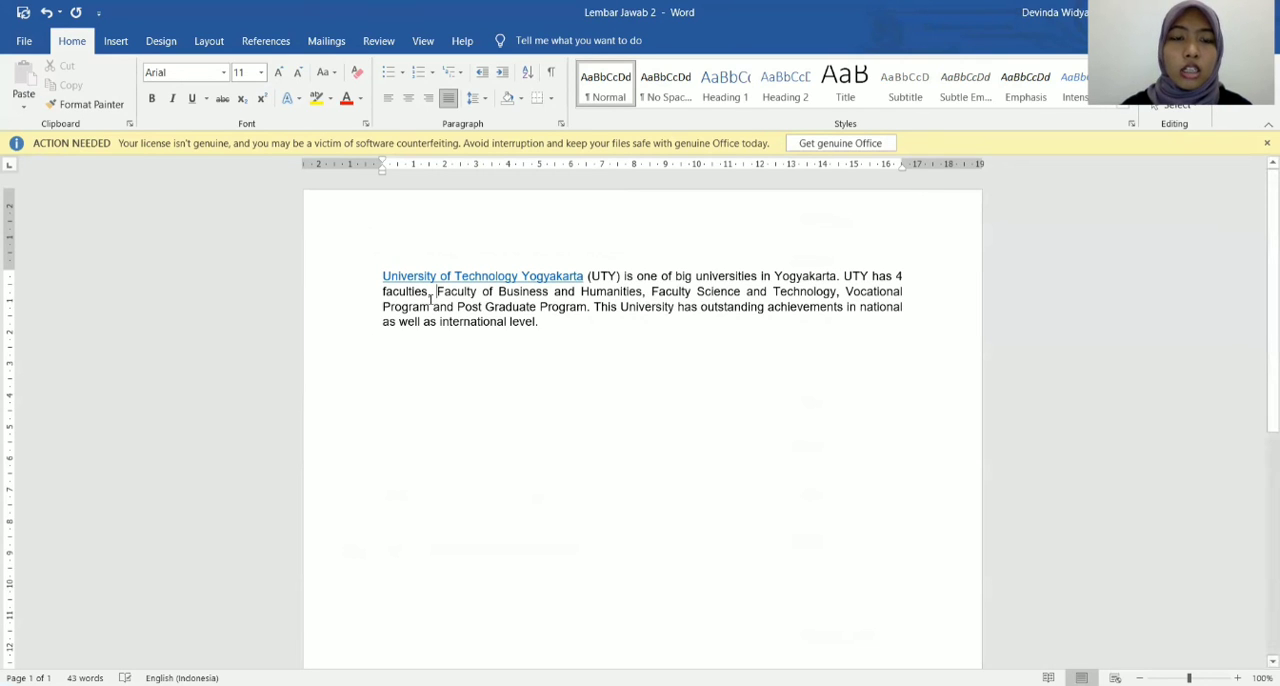
{"action": "left_click", "coordinate": [25, 40]}
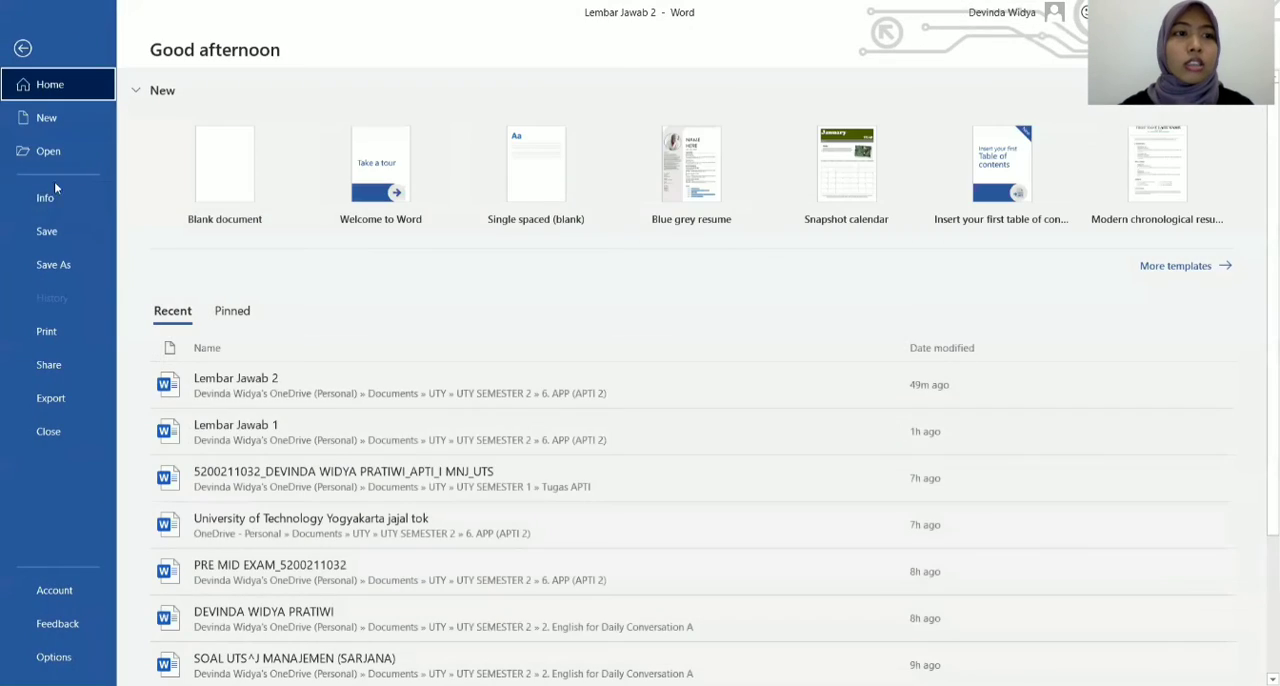
{"action": "left_click", "coordinate": [62, 230]}
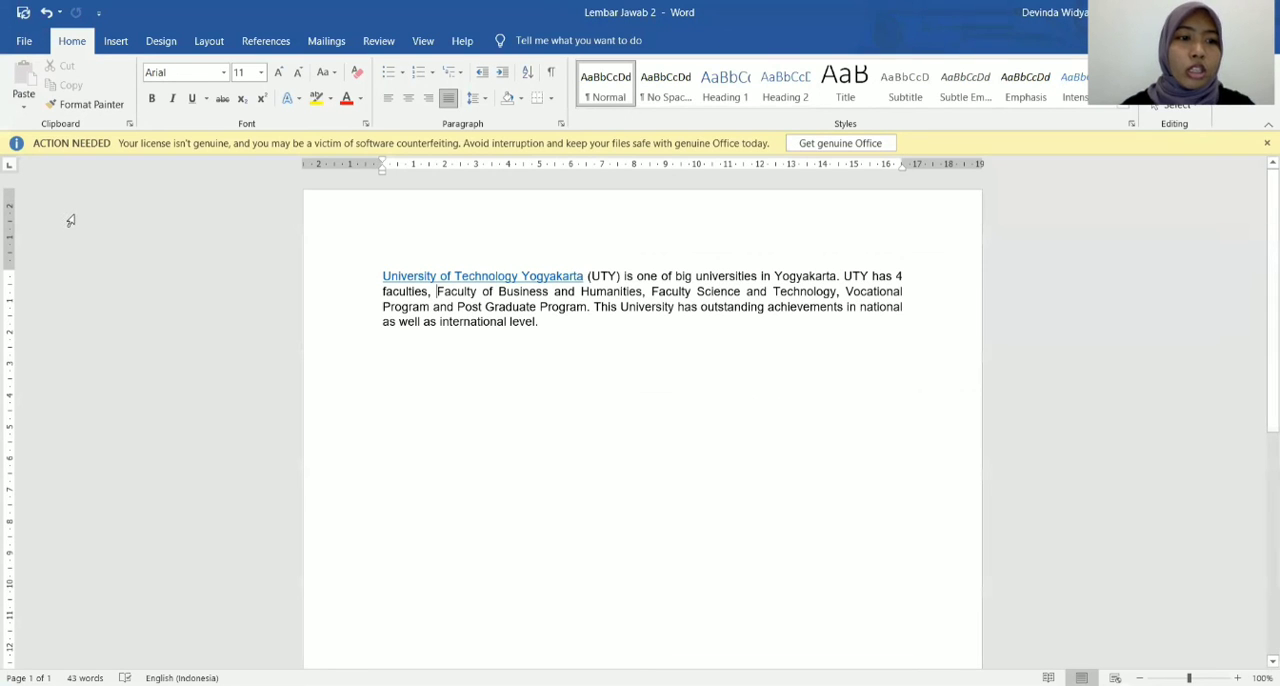